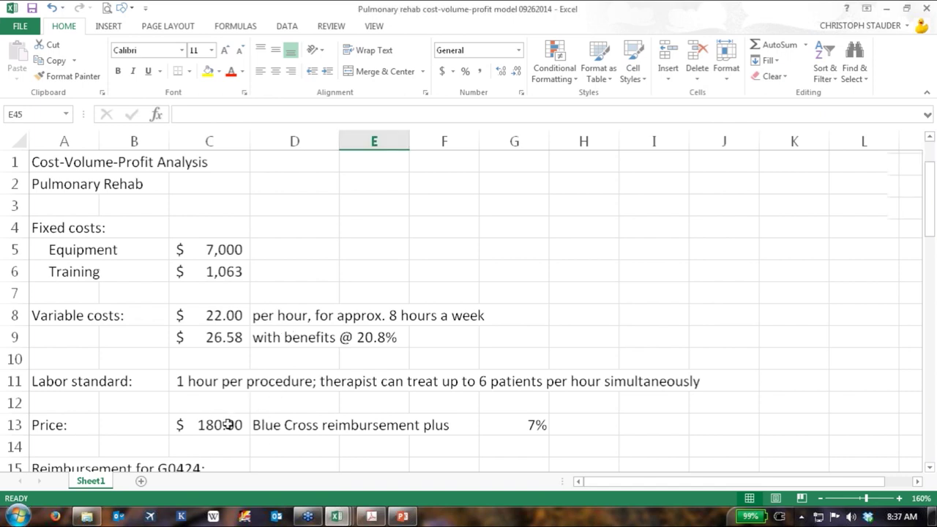
- Review the cost-volume-profit model from the fixed and variable costs through payer reimbursement and payer mix to the contribution margin and breakeven rows
{"action": "scroll", "coordinate": [228, 423], "scroll_direction": "down", "scroll_amount": 1}
{"action": "scroll", "coordinate": [227, 423], "scroll_direction": "down", "scroll_amount": 1}
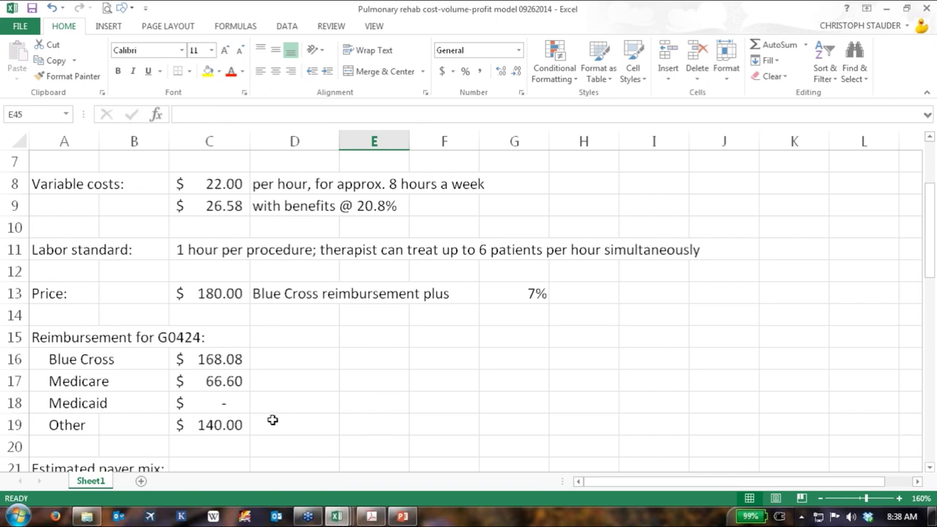
{"action": "scroll", "coordinate": [276, 423], "scroll_direction": "down", "scroll_amount": 2}
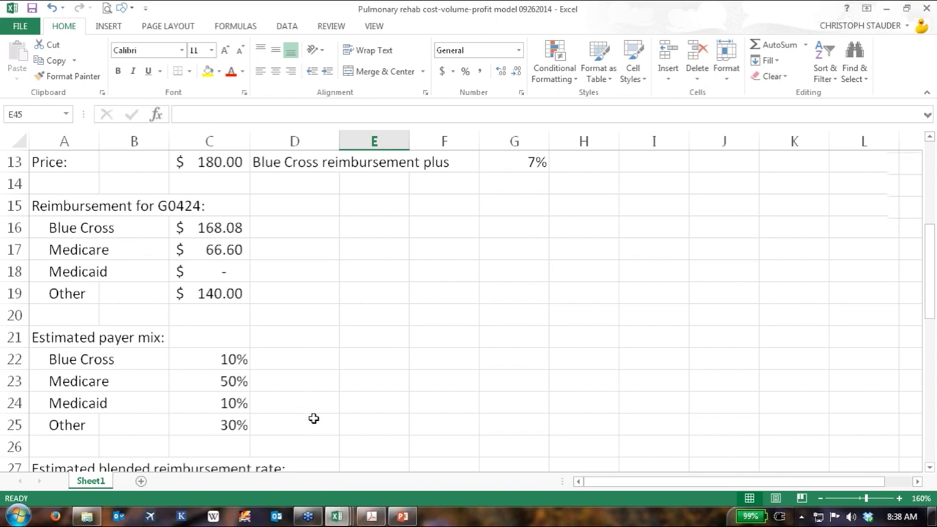
{"action": "scroll", "coordinate": [322, 423], "scroll_direction": "down", "scroll_amount": 2}
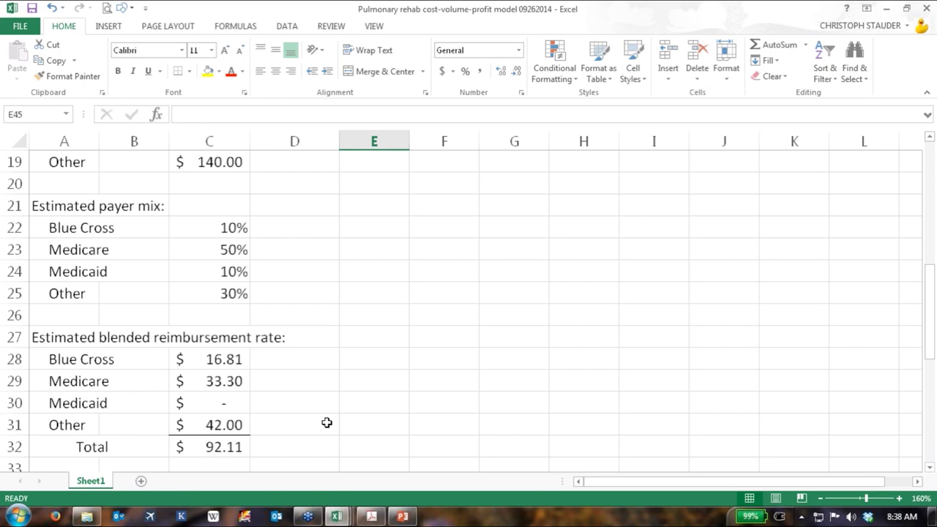
{"action": "scroll", "coordinate": [330, 421], "scroll_direction": "up", "scroll_amount": 3}
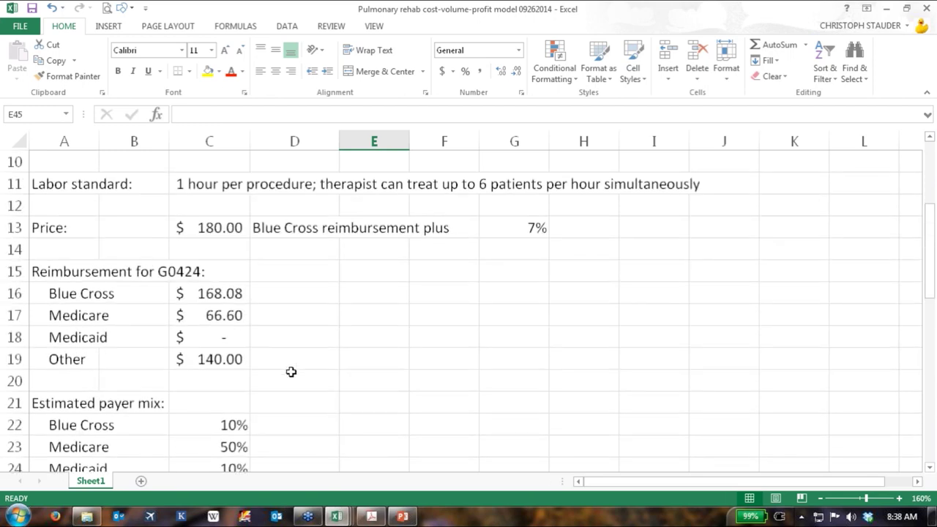
{"action": "scroll", "coordinate": [374, 395], "scroll_direction": "down", "scroll_amount": 1}
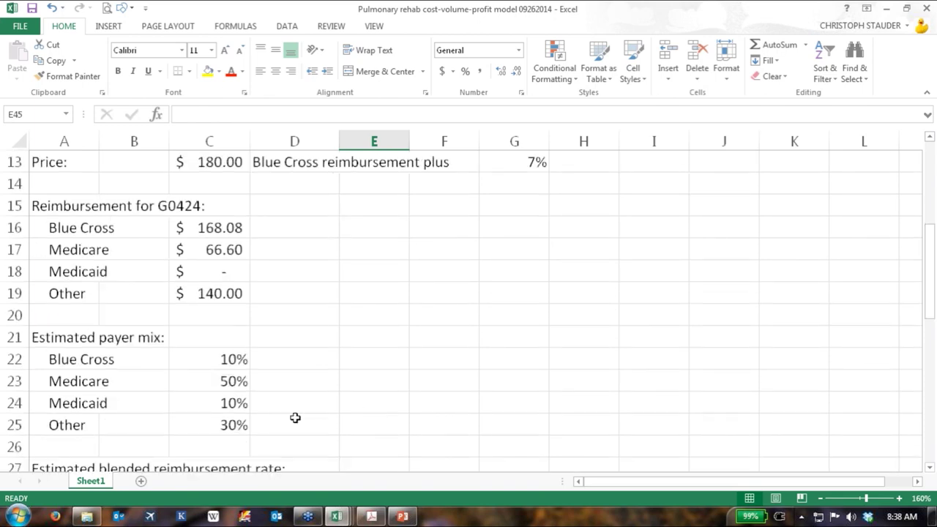
{"action": "scroll", "coordinate": [295, 417], "scroll_direction": "down", "scroll_amount": 1}
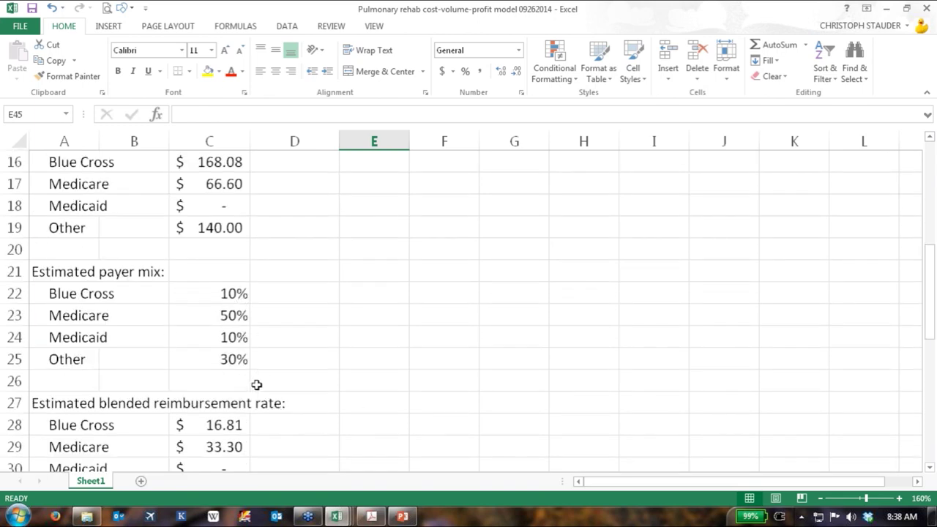
{"action": "scroll", "coordinate": [299, 415], "scroll_direction": "down", "scroll_amount": 1}
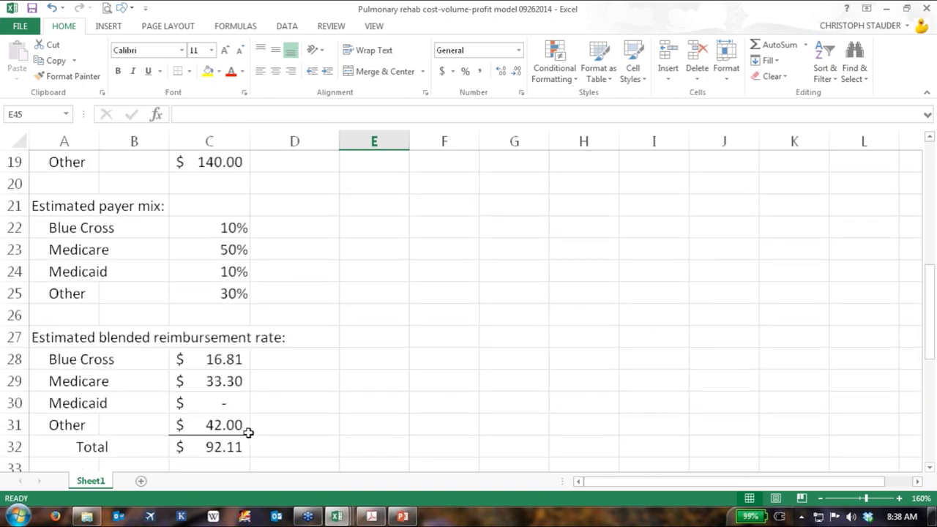
{"action": "scroll", "coordinate": [292, 417], "scroll_direction": "down", "scroll_amount": 1}
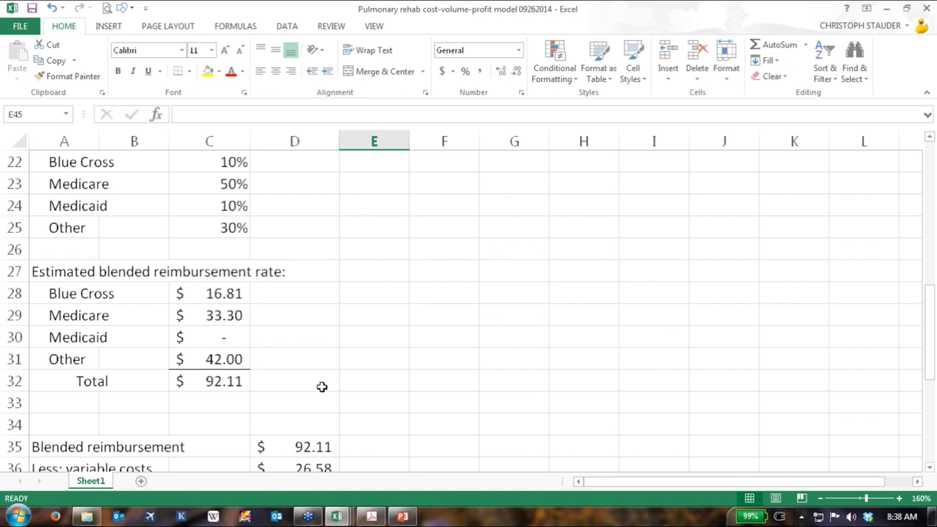
{"action": "scroll", "coordinate": [333, 387], "scroll_direction": "down", "scroll_amount": 1}
{"action": "scroll", "coordinate": [335, 387], "scroll_direction": "down", "scroll_amount": 1}
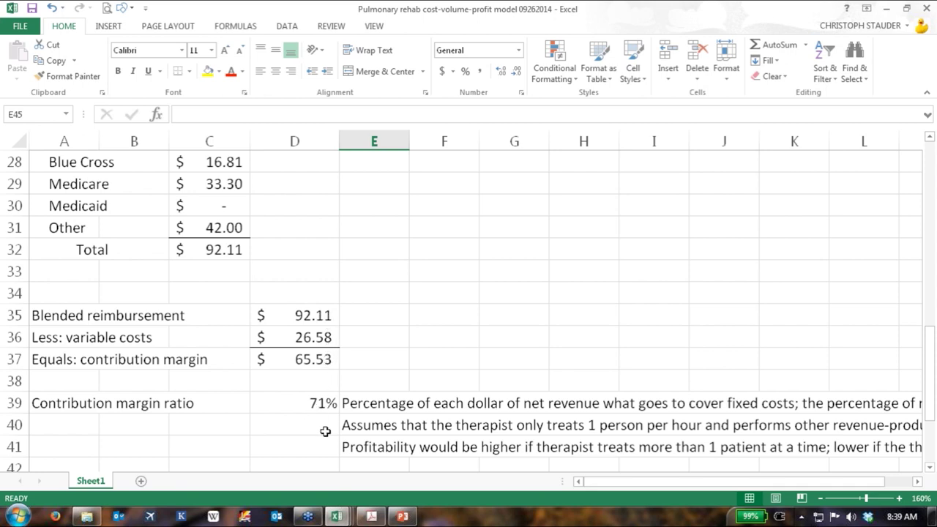
{"action": "scroll", "coordinate": [325, 432], "scroll_direction": "down", "scroll_amount": 1}
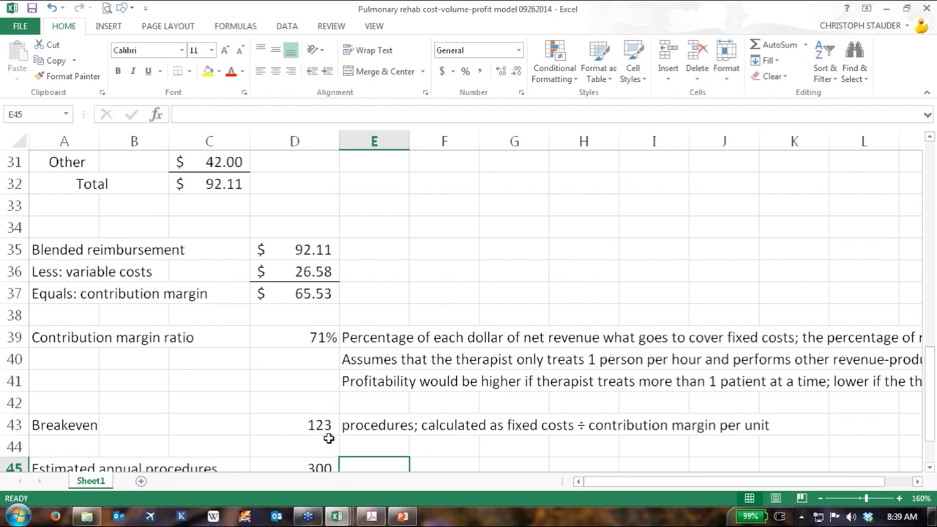
- Read the full explanatory notes beside the contribution margin ratio in E39:E41
{"action": "left_click_drag", "start_coordinate": [625, 484], "coordinate": [684, 486]}
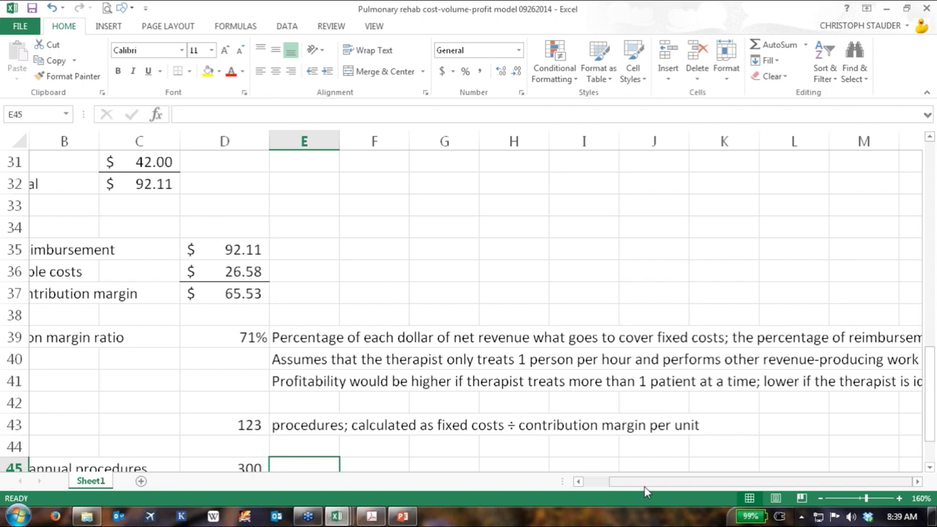
{"action": "left_click", "coordinate": [916, 481]}
{"action": "left_click", "coordinate": [917, 481]}
{"action": "left_click", "coordinate": [916, 481]}
{"action": "left_click", "coordinate": [917, 480]}
{"action": "left_click_drag", "start_coordinate": [713, 485], "coordinate": [611, 496]}
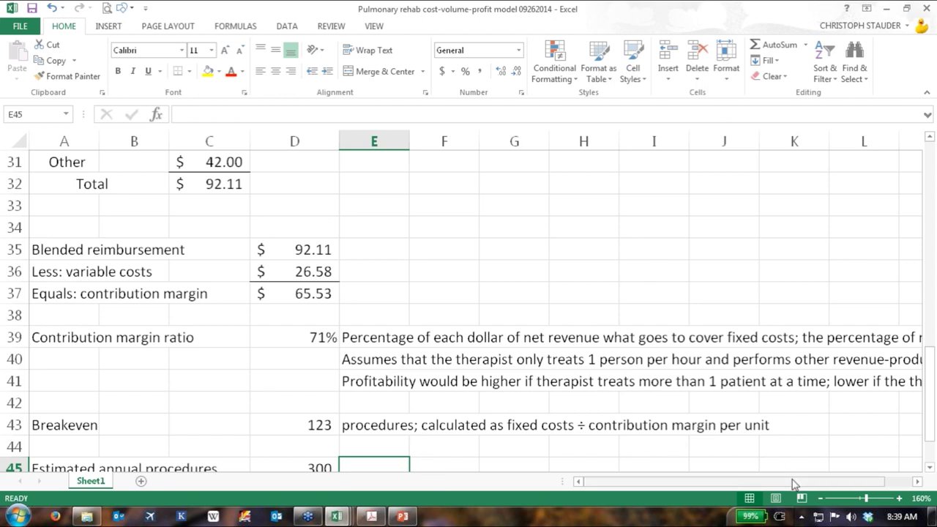
{"action": "left_click_drag", "start_coordinate": [798, 486], "coordinate": [925, 483]}
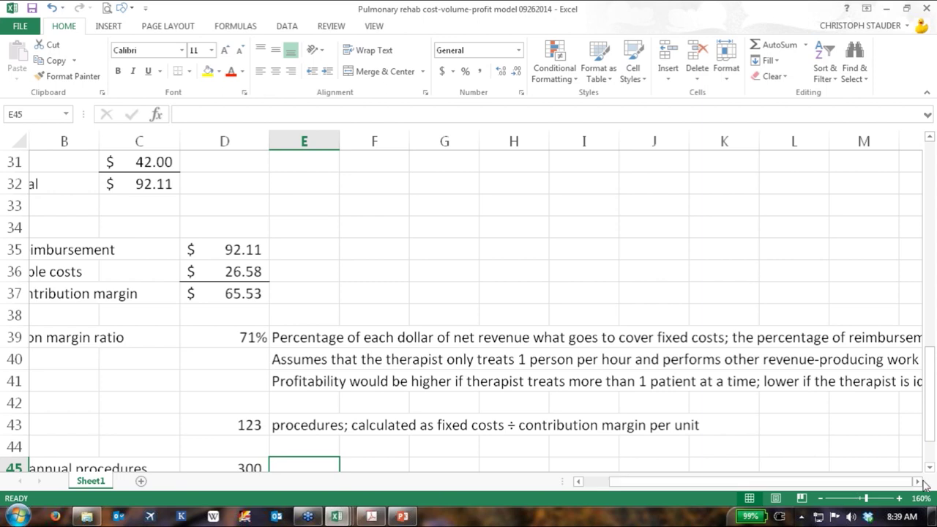
{"action": "left_click", "coordinate": [917, 482]}
{"action": "left_click", "coordinate": [917, 482]}
{"action": "left_click_drag", "start_coordinate": [829, 487], "coordinate": [732, 491]}
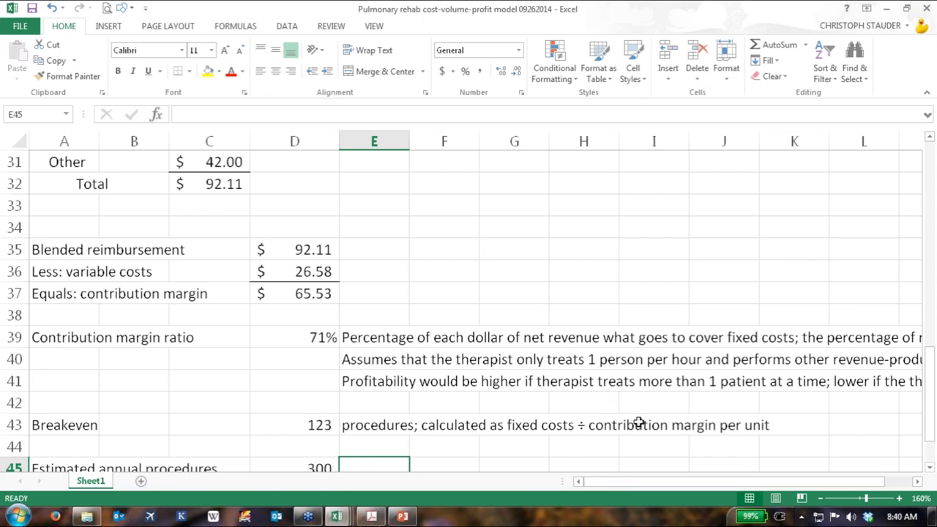
{"action": "left_click_drag", "start_coordinate": [837, 483], "coordinate": [867, 484]}
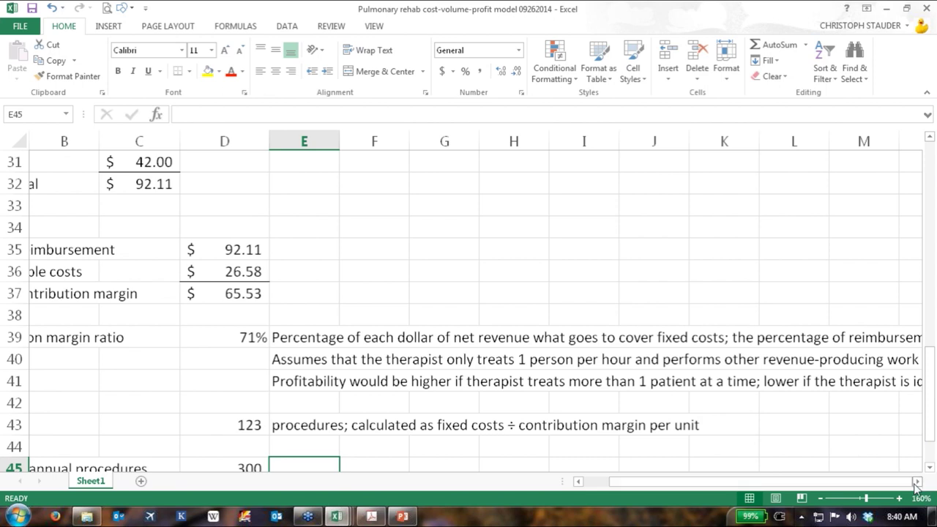
{"action": "left_click", "coordinate": [916, 482]}
{"action": "left_click_drag", "start_coordinate": [849, 483], "coordinate": [721, 508]}
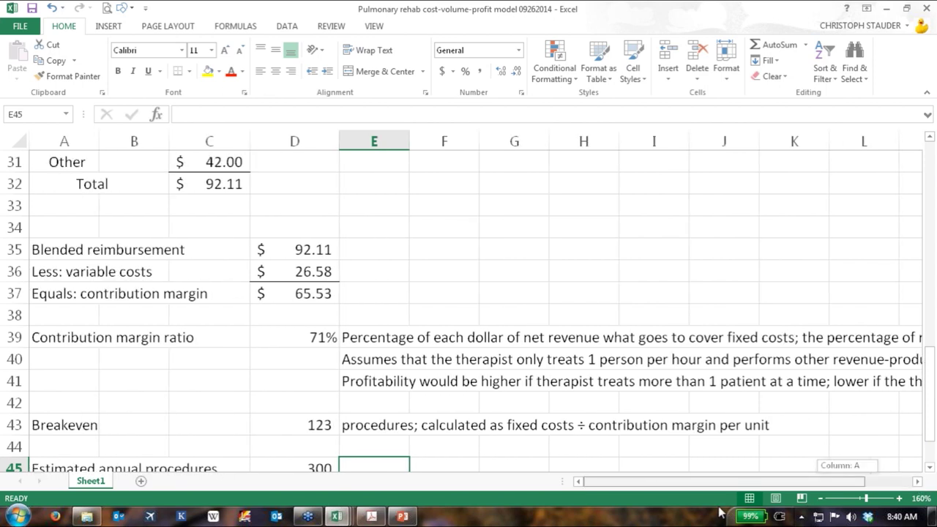
- Inspect the breakeven formula in D43
{"action": "left_click", "coordinate": [296, 427]}
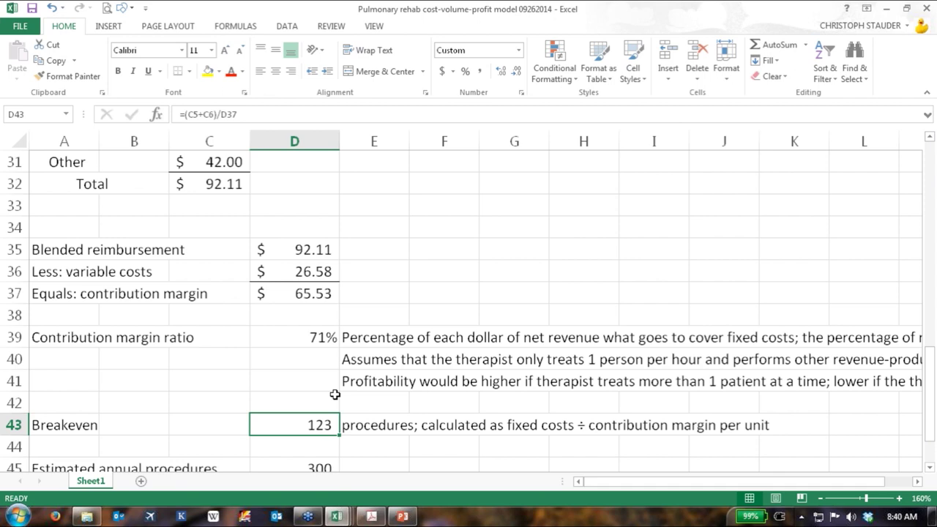
{"action": "left_click", "coordinate": [374, 444]}
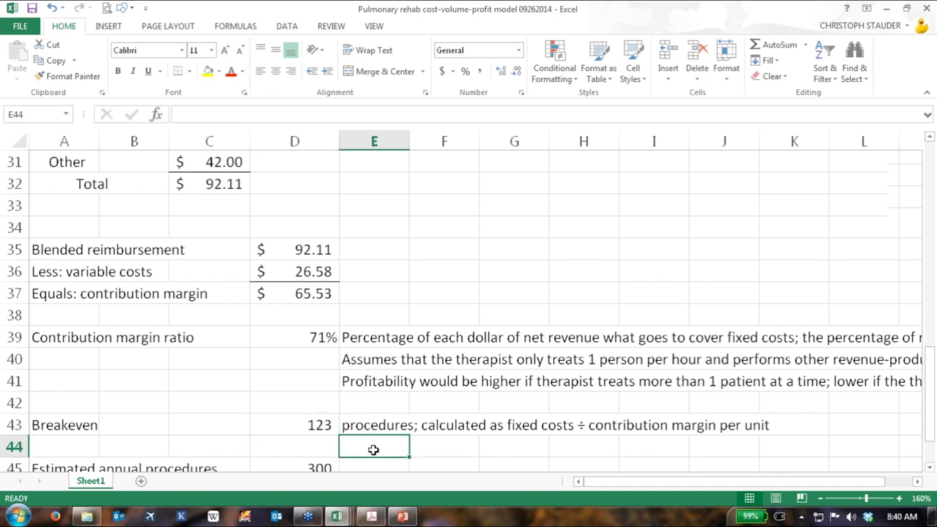
- Set the estimated annual procedures in D45 to 500 and inspect the annual profit formula in D47
{"action": "scroll", "coordinate": [374, 447], "scroll_direction": "down", "scroll_amount": 1}
{"action": "left_click", "coordinate": [316, 399]}
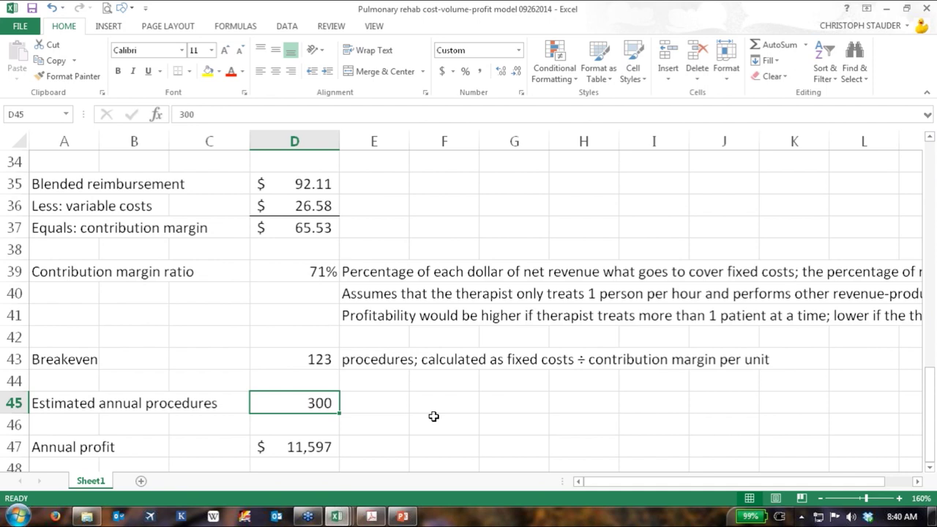
{"action": "type", "text": "500"}
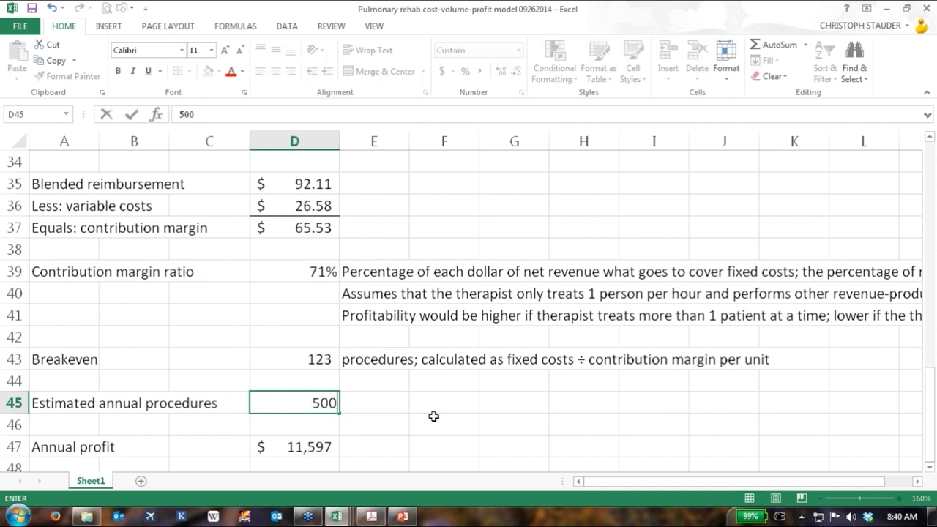
{"action": "key", "text": "Return"}
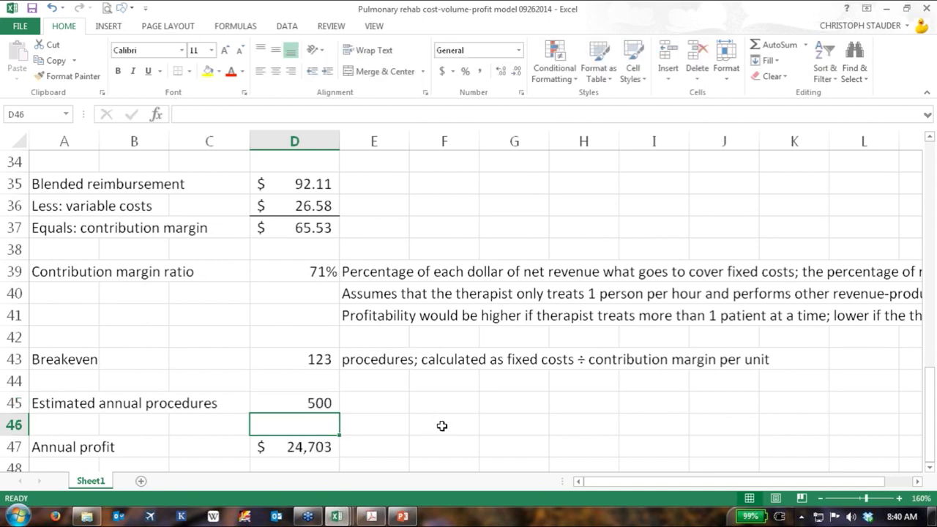
{"action": "scroll", "coordinate": [307, 391], "scroll_direction": "down", "scroll_amount": 1}
{"action": "left_click", "coordinate": [298, 384]}
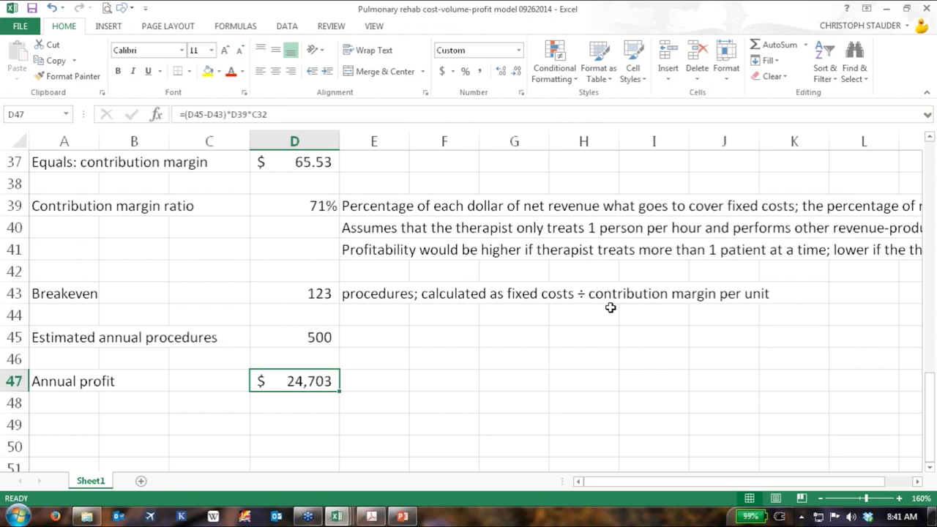
- Close the pulmonary rehab workbook without saving the changes
{"action": "left_click", "coordinate": [926, 9]}
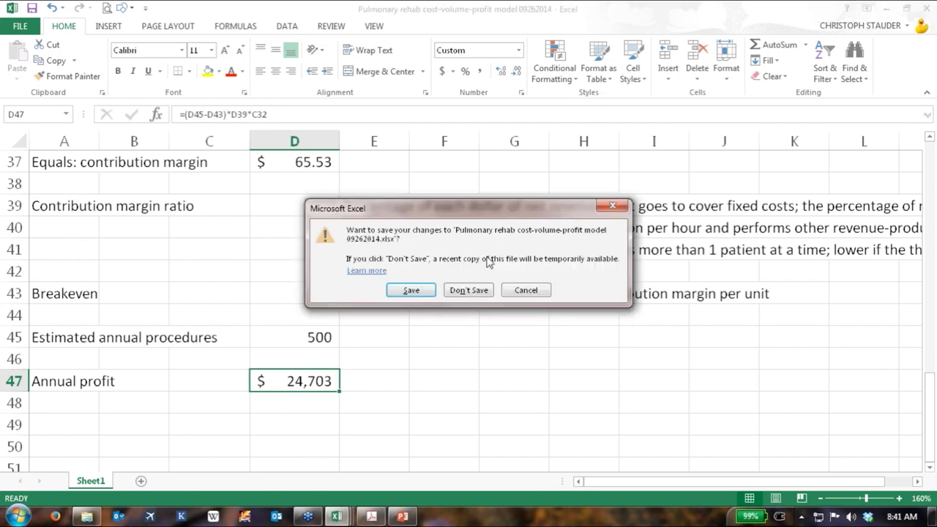
{"action": "left_click", "coordinate": [469, 290]}
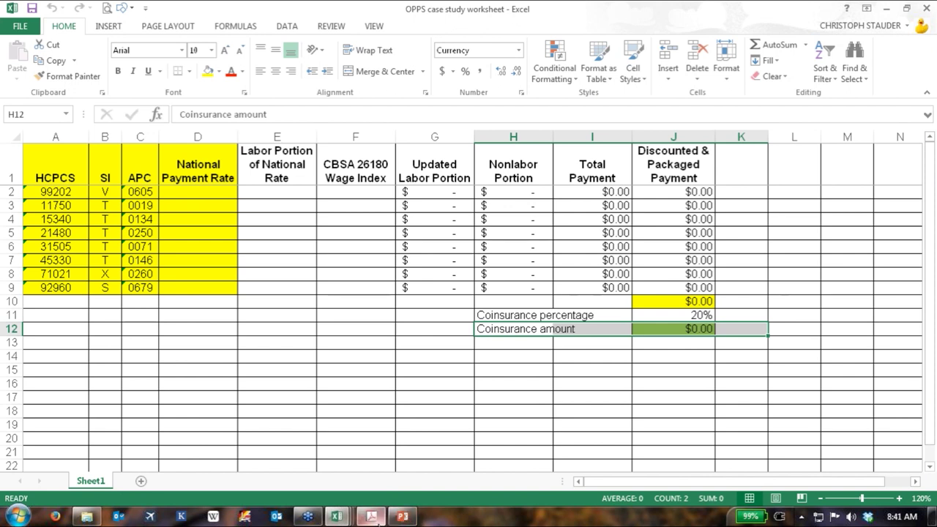
- Switch to the 18 chapter certification practicum PDF in Adobe Acrobat and go to the ratio and operating indicator formulas on page 28
{"action": "left_click", "coordinate": [402, 517]}
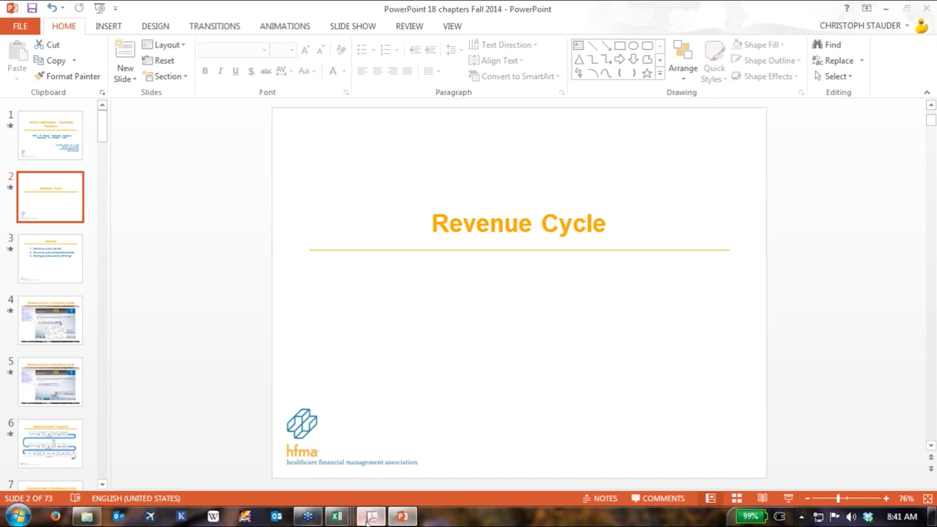
{"action": "left_click", "coordinate": [353, 469]}
{"action": "left_click", "coordinate": [68, 73]}
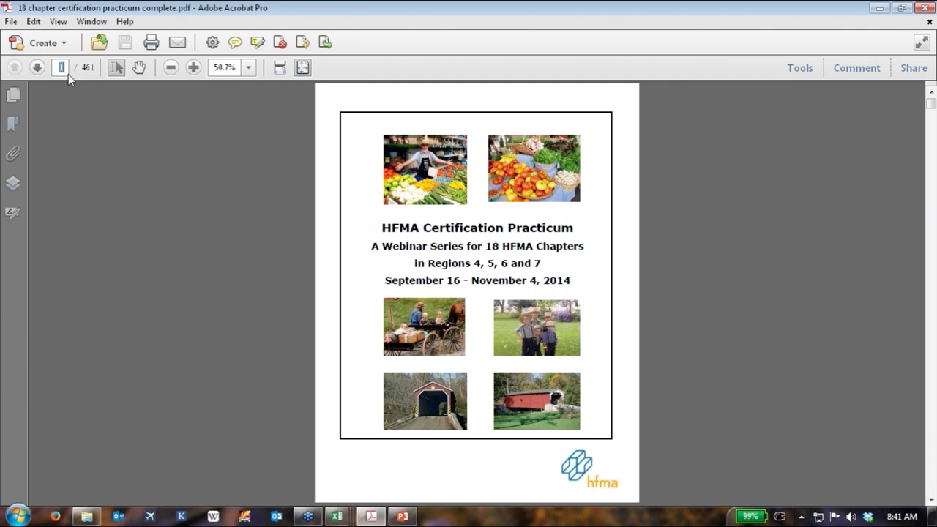
{"action": "type", "text": "9"}
{"action": "key", "text": "Return"}
{"action": "key", "text": "Page_Down"}
{"action": "key", "text": "Page_Down"}
{"action": "key", "text": "Page_Down"}
{"action": "key", "text": "Page_Down"}
{"action": "key", "text": "Page_Down"}
{"action": "key", "text": "Page_Down"}
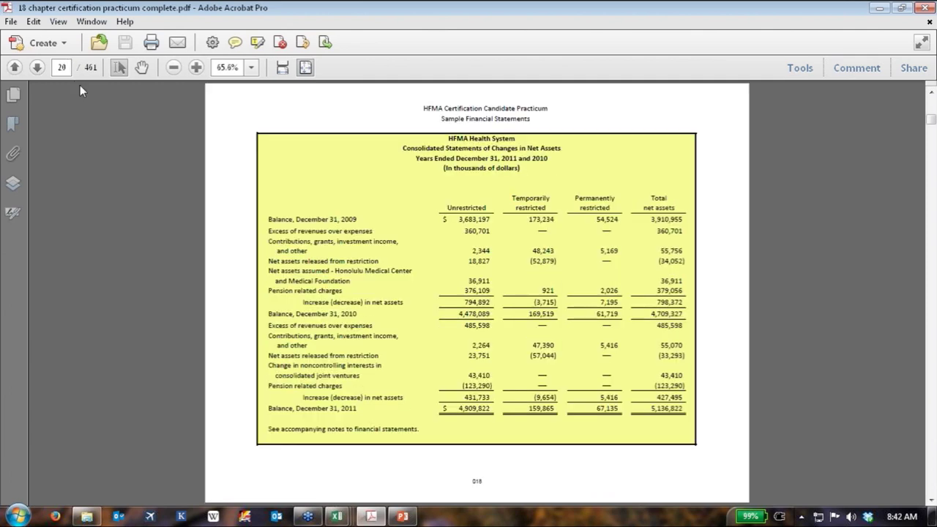
{"action": "key", "text": "Page_Down"}
{"action": "key", "text": "Page_Down"}
{"action": "key", "text": "Page_Down"}
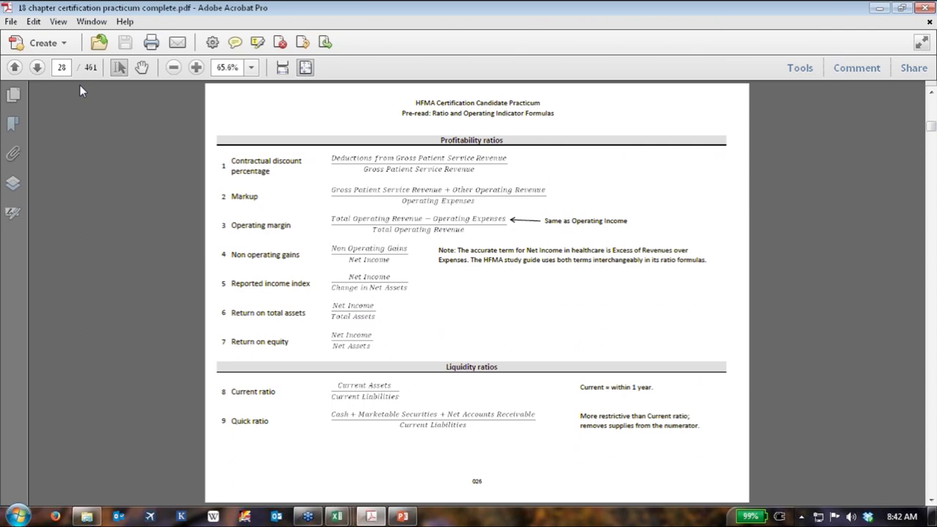
- Enlarge the page to 100% and examine the profitability, liquidity and capital structure ratio formulas on pages 28 and 29
{"action": "left_click", "coordinate": [196, 67]}
{"action": "left_click", "coordinate": [196, 68]}
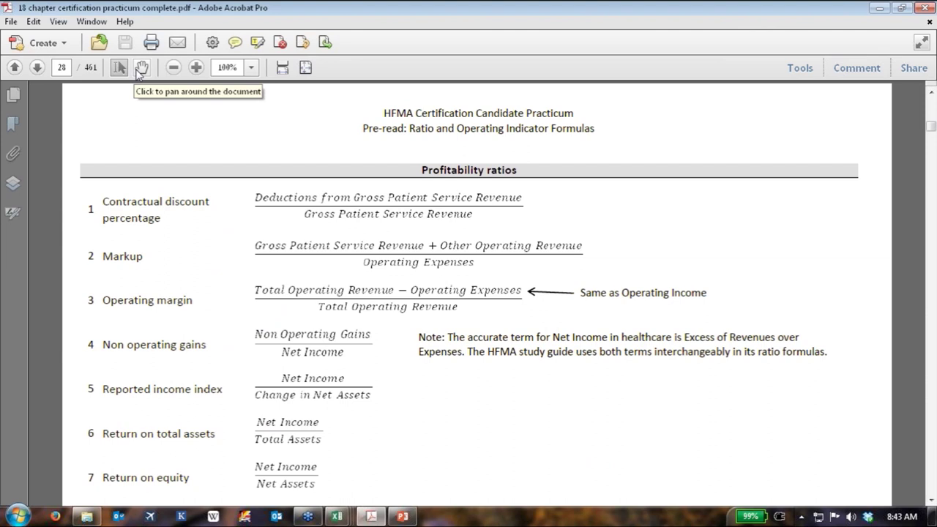
{"action": "scroll", "coordinate": [359, 347], "scroll_direction": "down", "scroll_amount": 1}
{"action": "scroll", "coordinate": [504, 370], "scroll_direction": "down", "scroll_amount": 3}
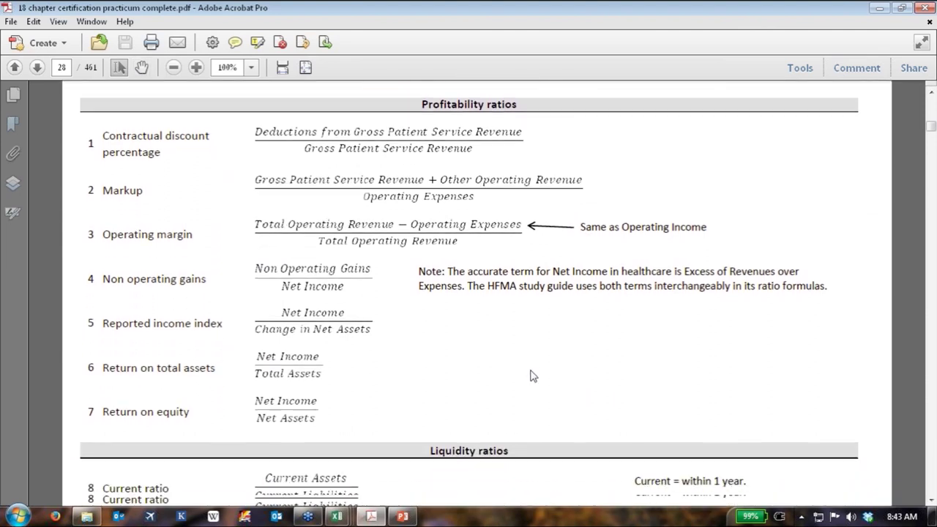
{"action": "scroll", "coordinate": [558, 373], "scroll_direction": "down", "scroll_amount": 10}
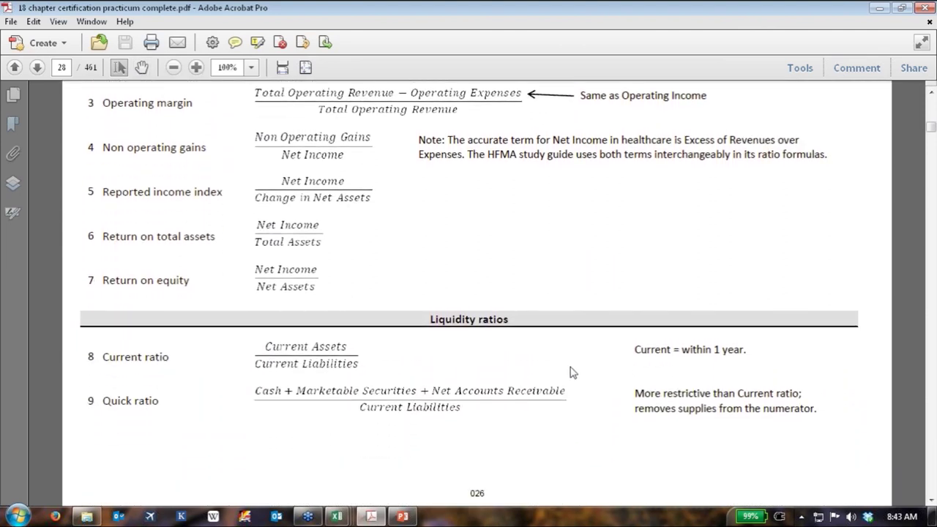
{"action": "scroll", "coordinate": [582, 359], "scroll_direction": "down", "scroll_amount": 3}
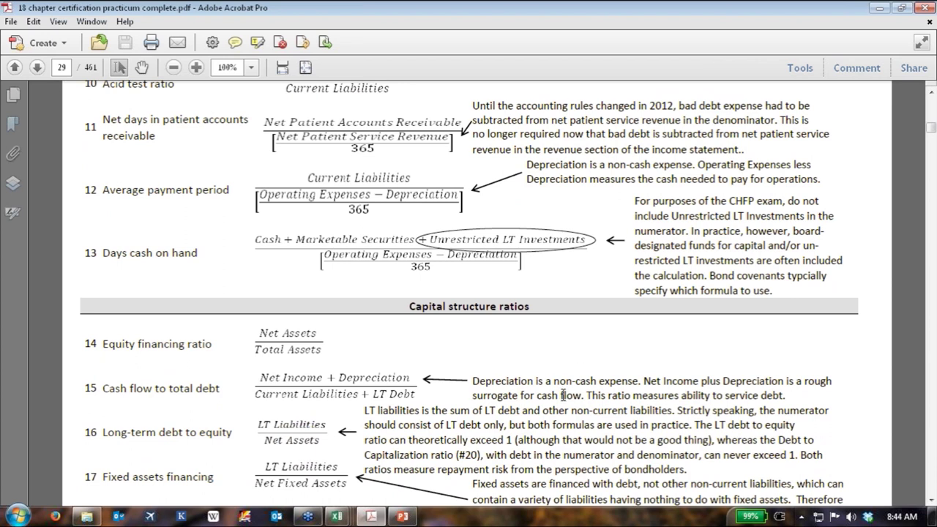
{"action": "scroll", "coordinate": [554, 399], "scroll_direction": "up", "scroll_amount": 10}
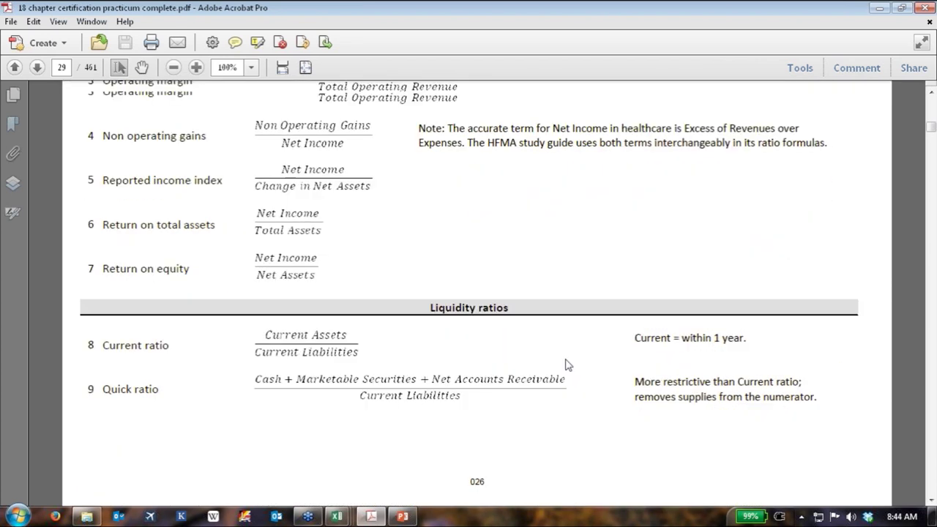
{"action": "scroll", "coordinate": [571, 362], "scroll_direction": "up", "scroll_amount": 3}
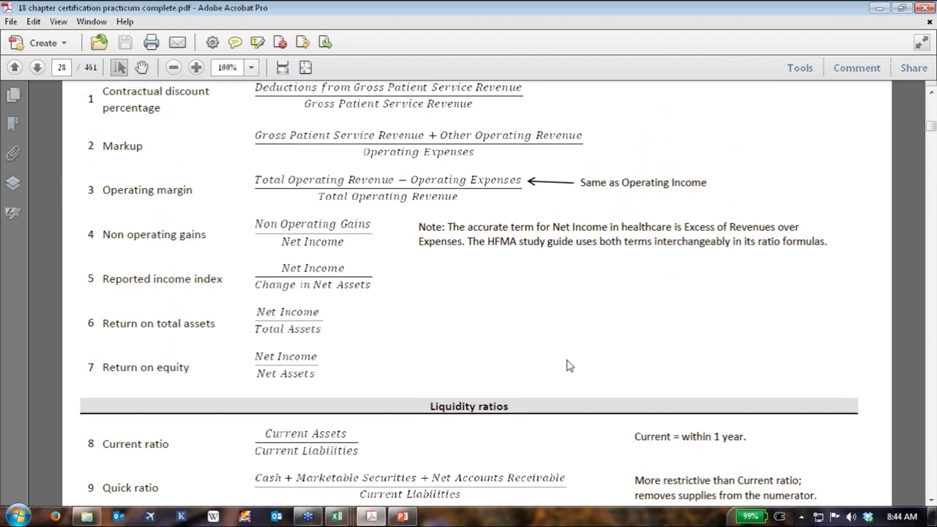
{"action": "scroll", "coordinate": [570, 365], "scroll_direction": "up", "scroll_amount": 1}
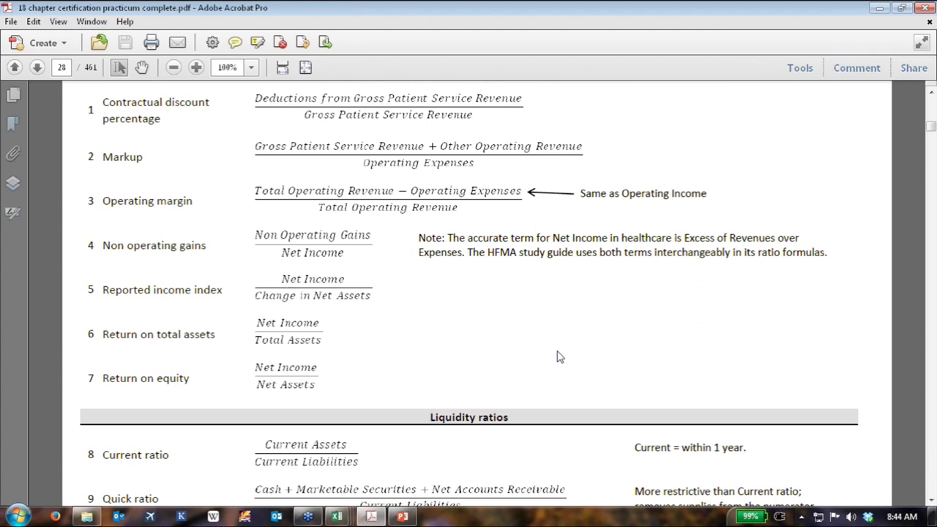
- Highlight the Return on equity and Operating margin ratio names on page 28 to compare their formulas
{"action": "left_click_drag", "start_coordinate": [105, 374], "coordinate": [179, 378]}
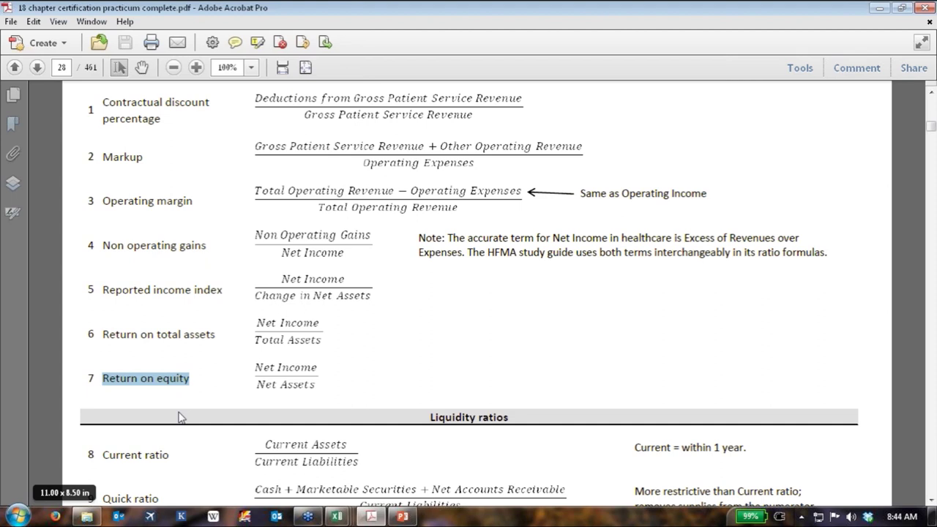
{"action": "left_click_drag", "start_coordinate": [100, 201], "coordinate": [189, 201]}
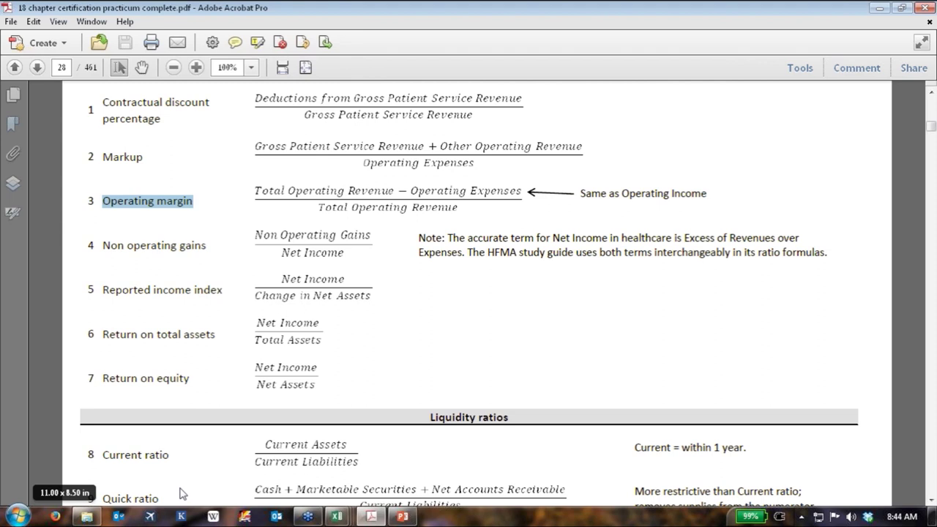
{"action": "left_click", "coordinate": [102, 377]}
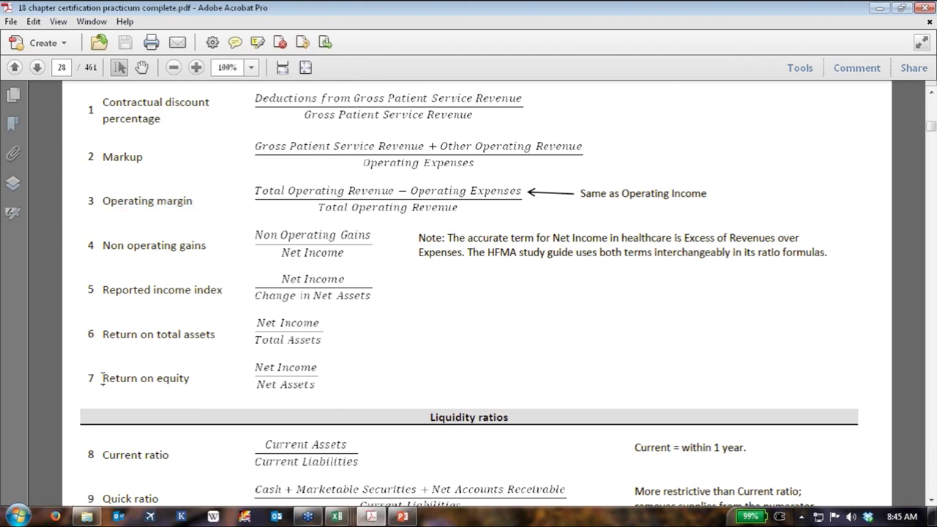
{"action": "left_click_drag", "start_coordinate": [103, 378], "coordinate": [194, 377]}
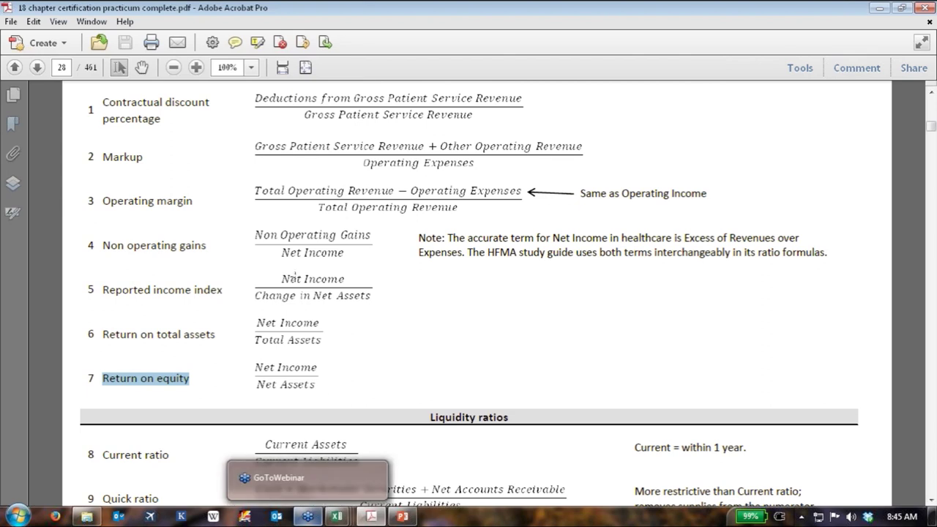
- Fit the whole page 28 of the PDF in view and switch to PowerPoint
{"action": "left_click", "coordinate": [305, 67]}
{"action": "left_click", "coordinate": [402, 516]}
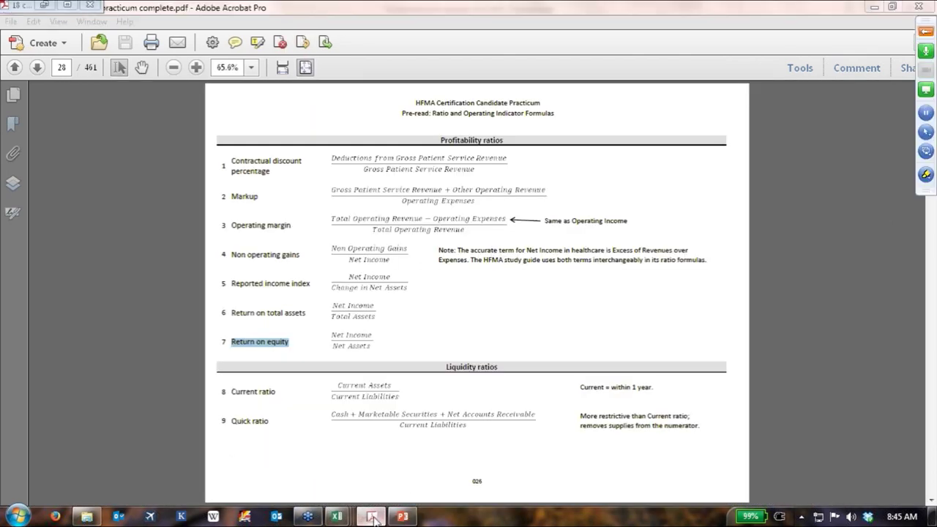
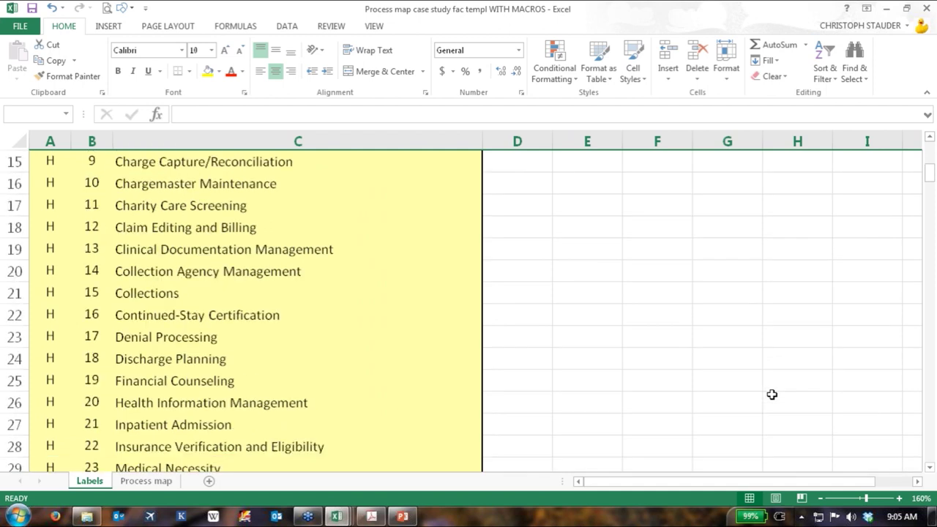
- Examine the H1 - H36 list of nouns for high-level revenue cycle functions on the Labels sheet
{"action": "scroll", "coordinate": [778, 396], "scroll_direction": "down", "scroll_amount": 1}
{"action": "scroll", "coordinate": [779, 396], "scroll_direction": "down", "scroll_amount": 1}
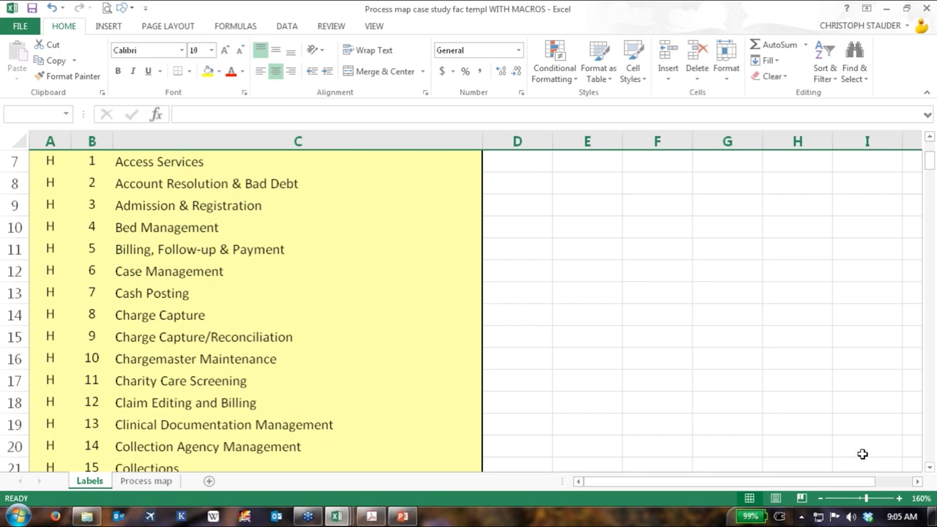
{"action": "left_click", "coordinate": [899, 499]}
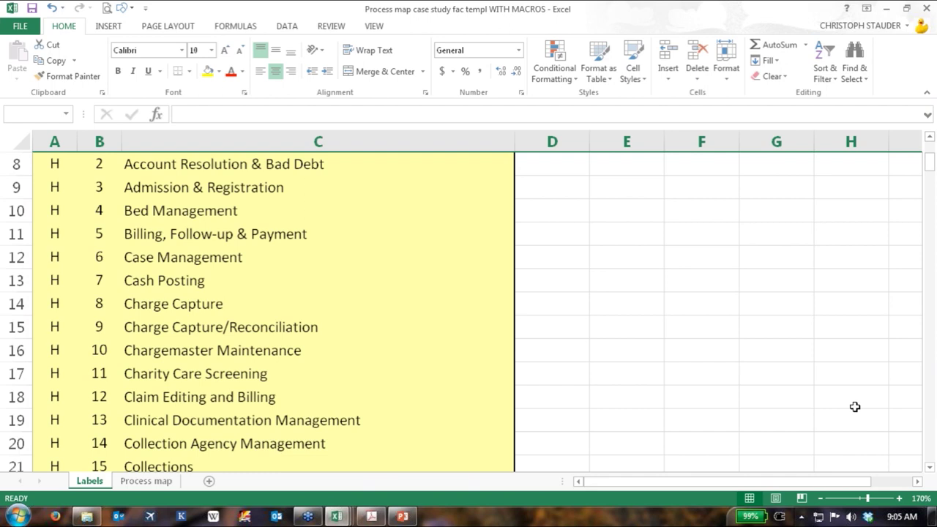
{"action": "scroll", "coordinate": [860, 404], "scroll_direction": "down", "scroll_amount": 4}
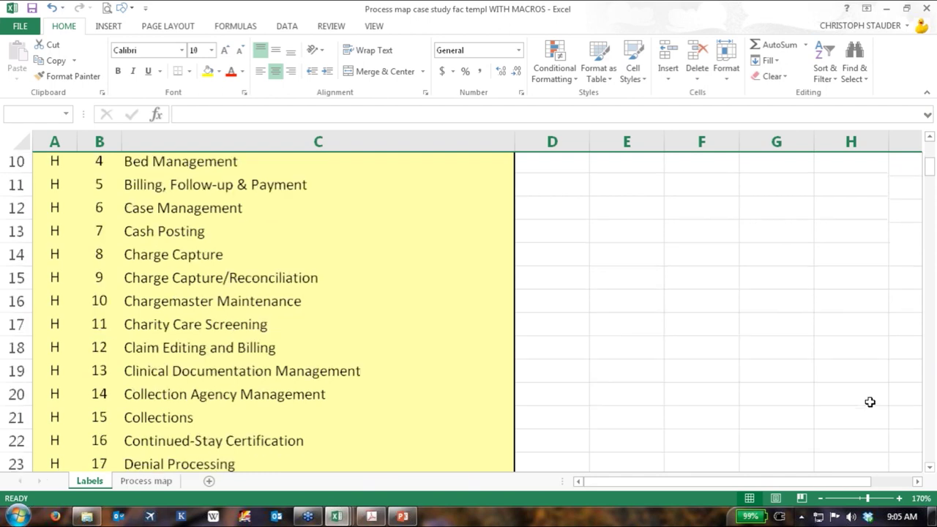
{"action": "scroll", "coordinate": [869, 401], "scroll_direction": "down", "scroll_amount": 4}
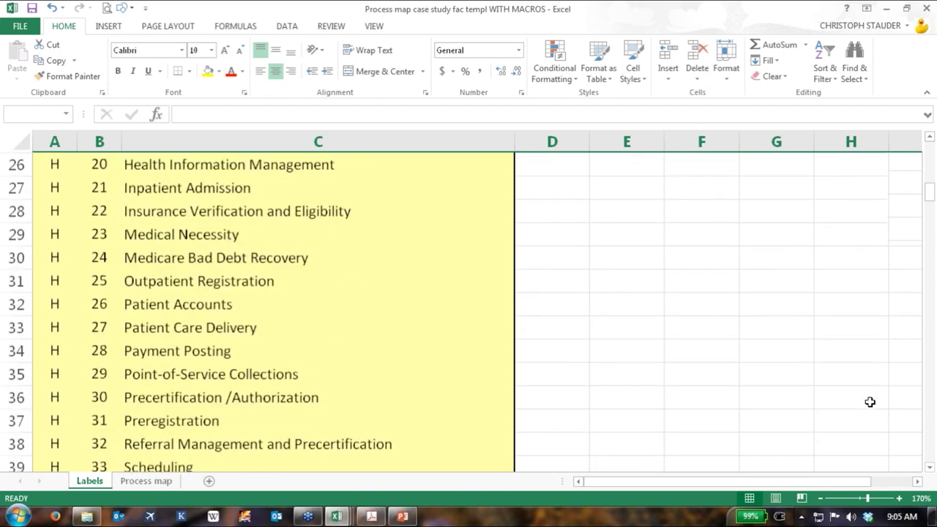
{"action": "scroll", "coordinate": [870, 402], "scroll_direction": "up", "scroll_amount": 1}
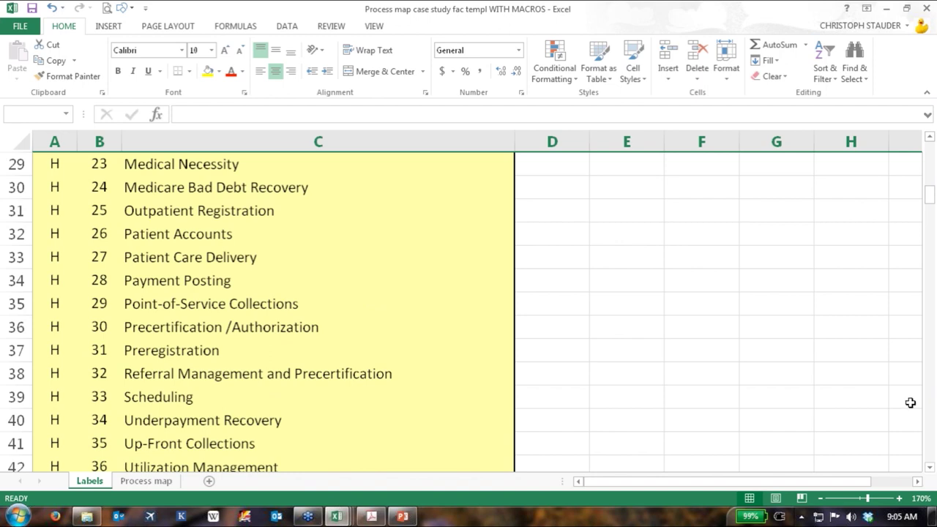
{"action": "scroll", "coordinate": [854, 363], "scroll_direction": "up", "scroll_amount": 3}
{"action": "scroll", "coordinate": [855, 364], "scroll_direction": "up", "scroll_amount": 4}
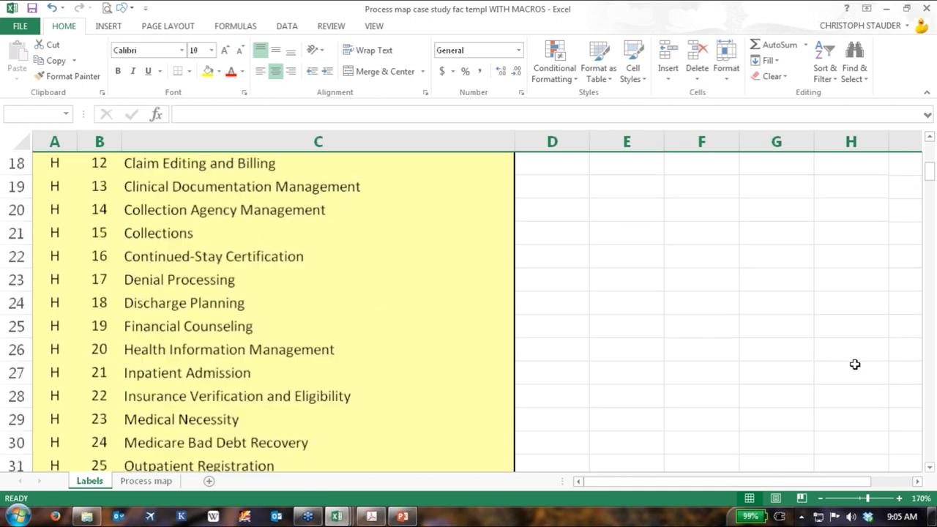
{"action": "scroll", "coordinate": [855, 363], "scroll_direction": "up", "scroll_amount": 1}
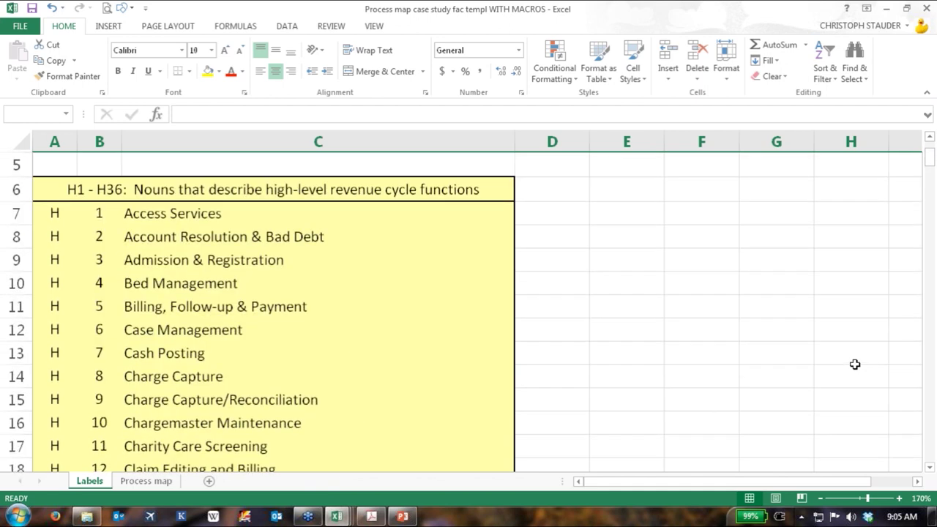
{"action": "scroll", "coordinate": [855, 364], "scroll_direction": "down", "scroll_amount": 1}
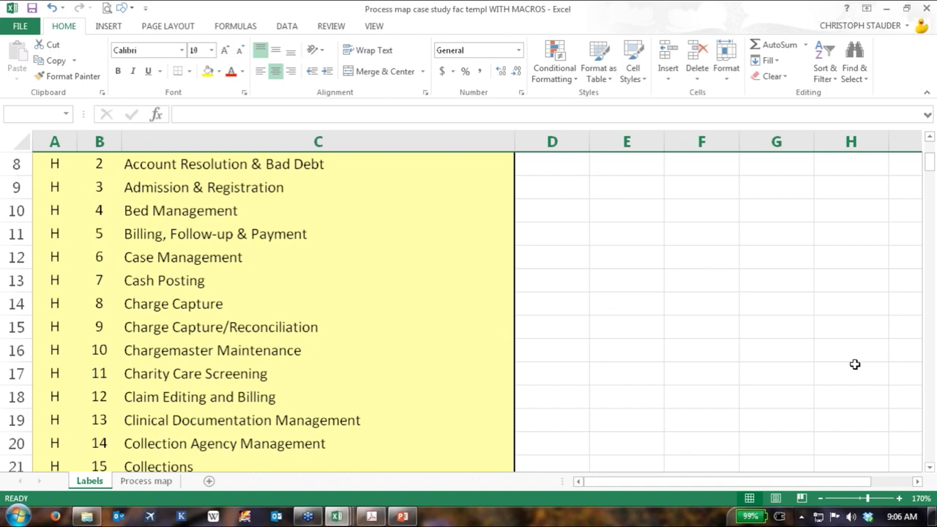
{"action": "scroll", "coordinate": [717, 389], "scroll_direction": "down", "scroll_amount": 5}
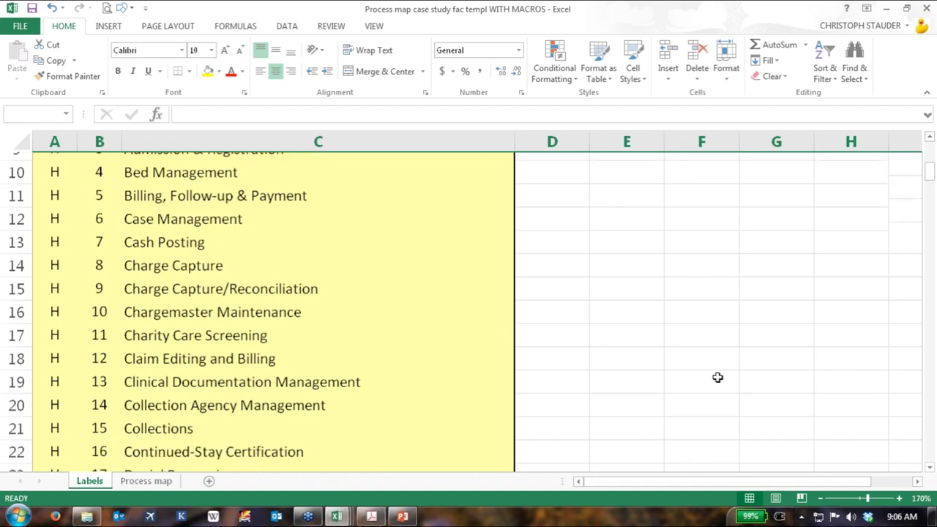
{"action": "scroll", "coordinate": [717, 389], "scroll_direction": "down", "scroll_amount": 3}
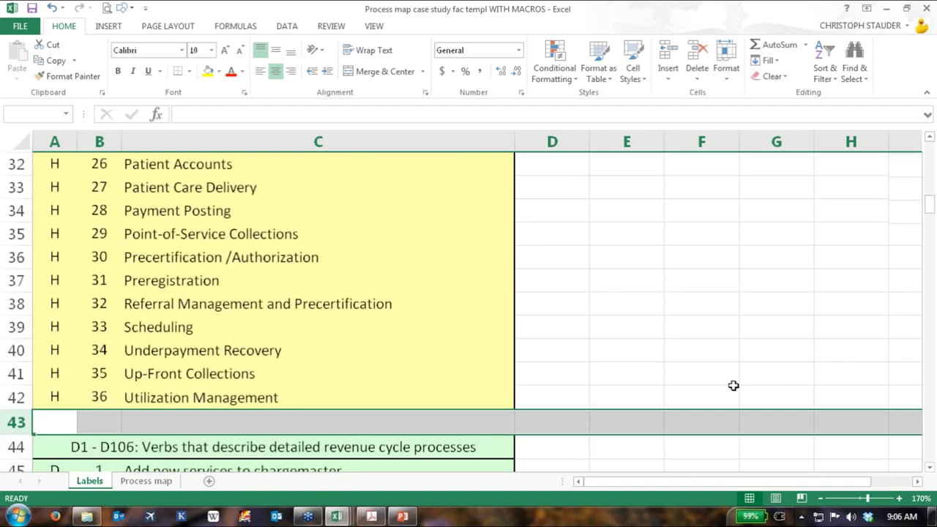
- Examine the D1 - D106 list of verbs for detailed revenue cycle processes on the Labels sheet
{"action": "scroll", "coordinate": [732, 387], "scroll_direction": "down", "scroll_amount": 4}
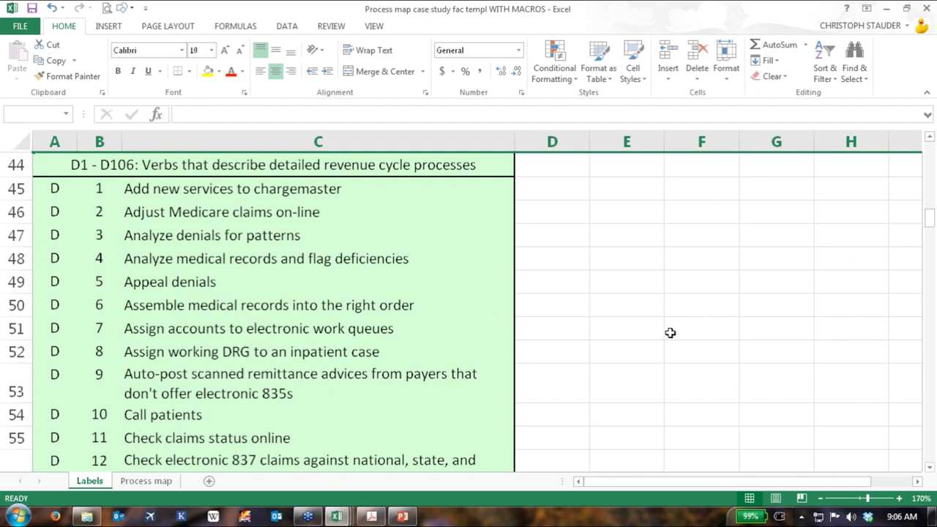
{"action": "scroll", "coordinate": [669, 336], "scroll_direction": "down", "scroll_amount": 5}
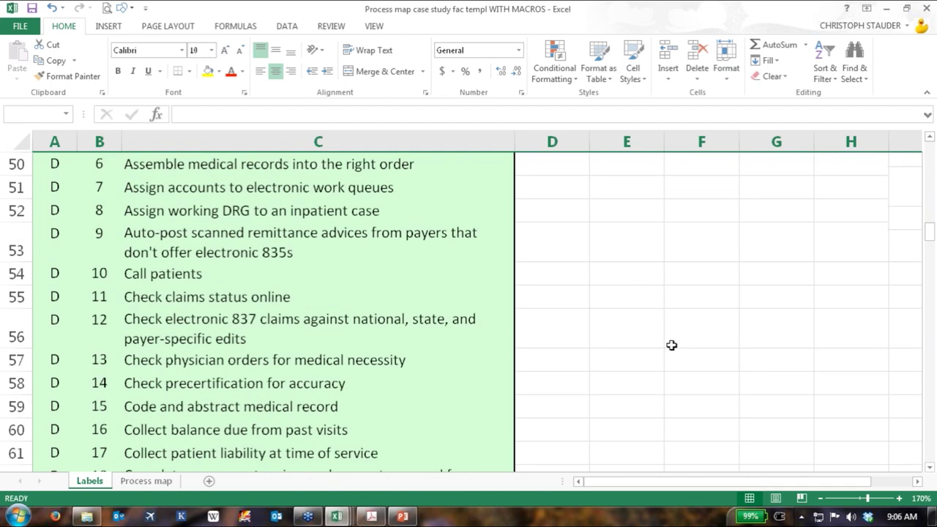
{"action": "scroll", "coordinate": [671, 344], "scroll_direction": "down", "scroll_amount": 6}
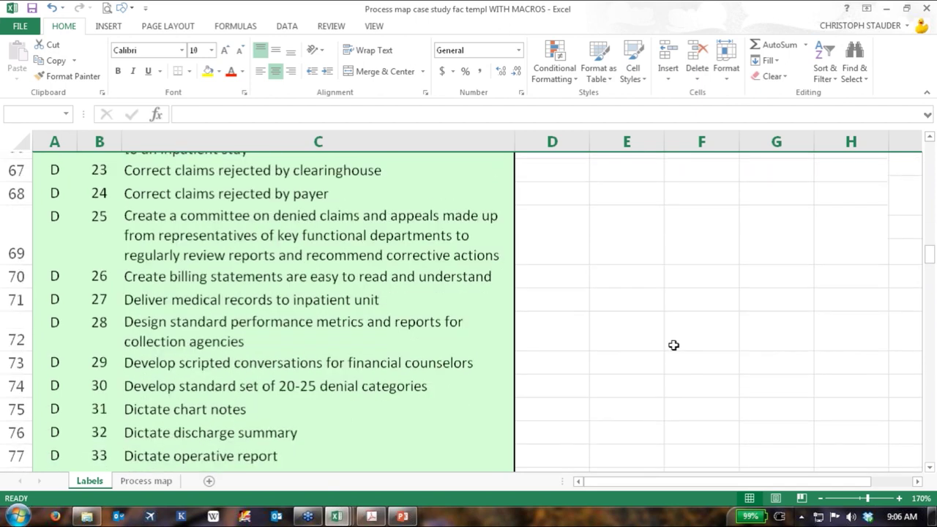
- On the Process map sheet, enter the codes 2, 1 and 3 in the three blue row 2 cells spanning columns A-D, E and F-I
{"action": "left_click", "coordinate": [146, 481]}
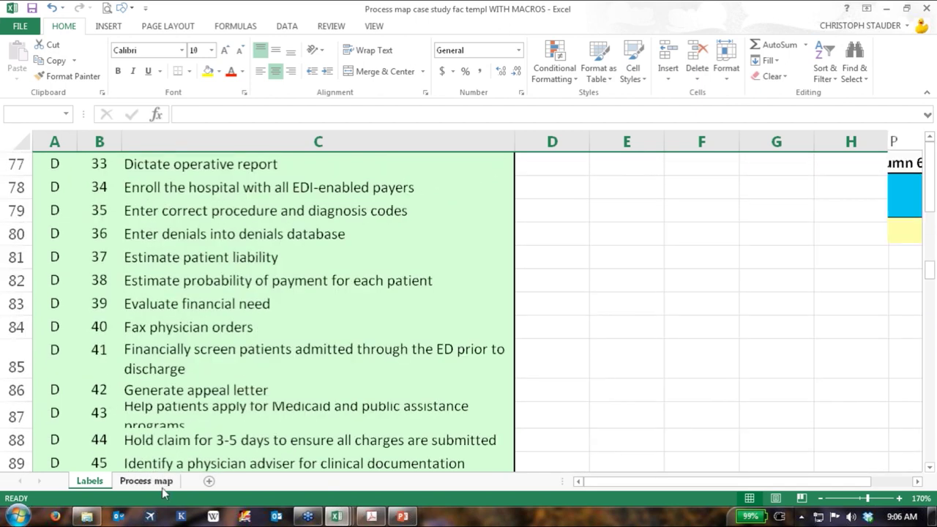
{"action": "left_click", "coordinate": [819, 499]}
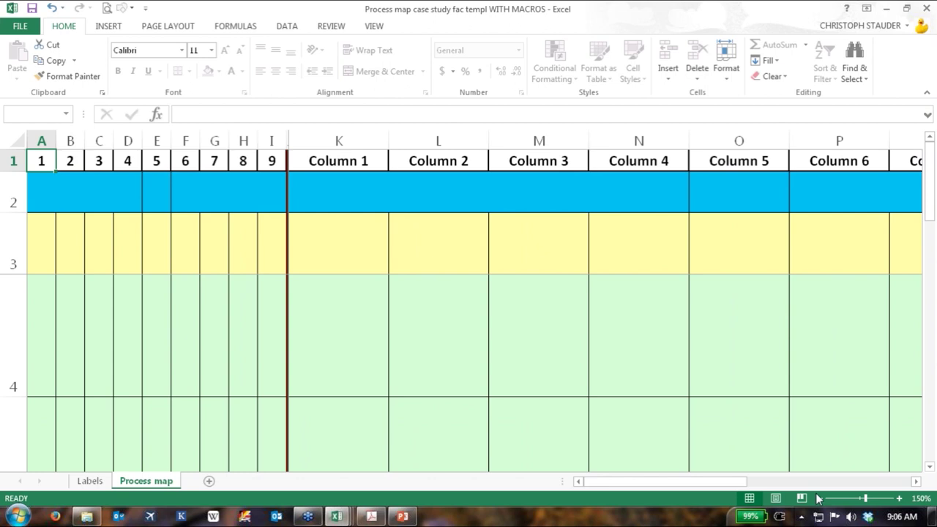
{"action": "left_click", "coordinate": [819, 499]}
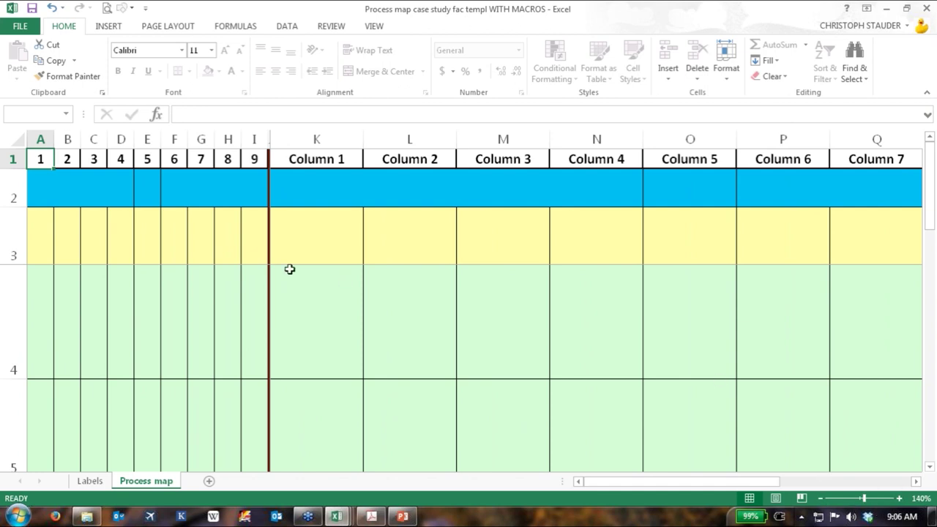
{"action": "left_click", "coordinate": [95, 186]}
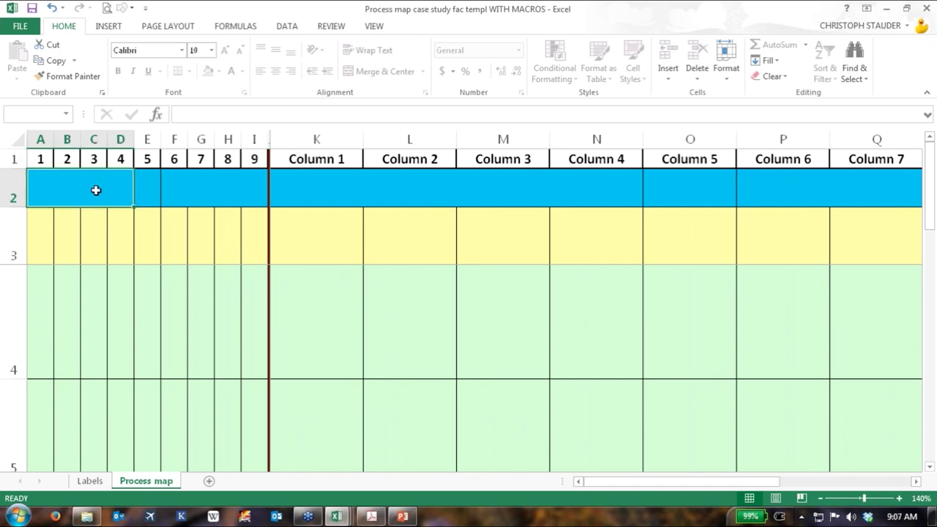
{"action": "type", "text": "2"}
{"action": "key", "text": "Tab"}
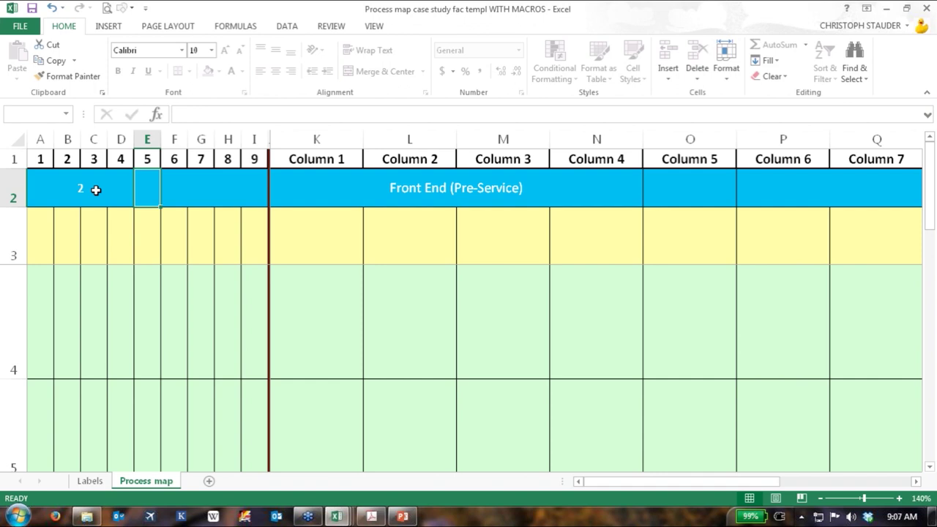
{"action": "type", "text": "1"}
{"action": "key", "text": "Tab"}
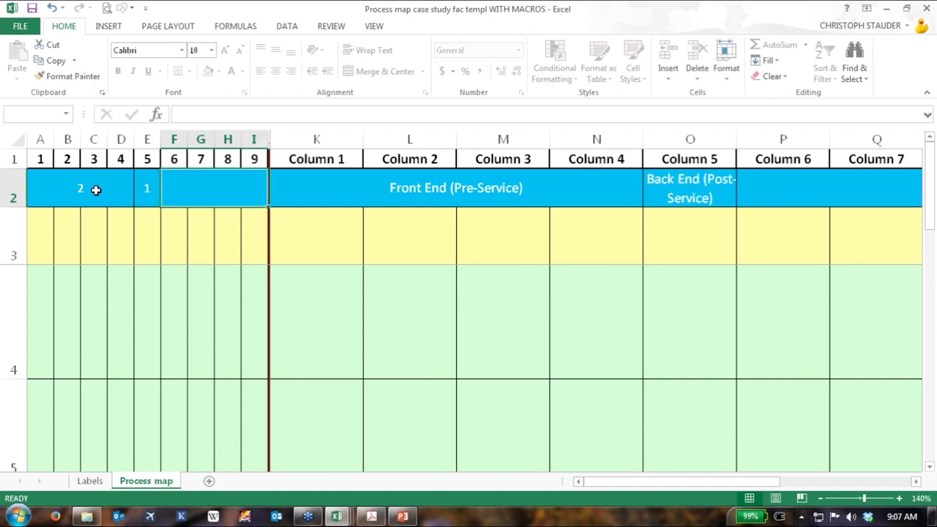
{"action": "type", "text": "3"}
{"action": "key", "text": "Tab"}
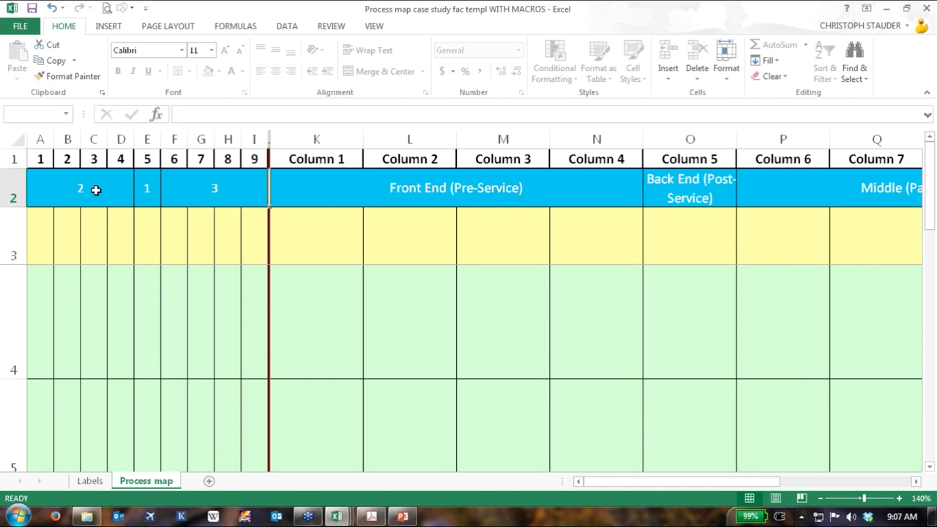
- Enter the high-level function codes 1 through 7 across A3 to G3 in the yellow row
{"action": "left_click", "coordinate": [43, 235]}
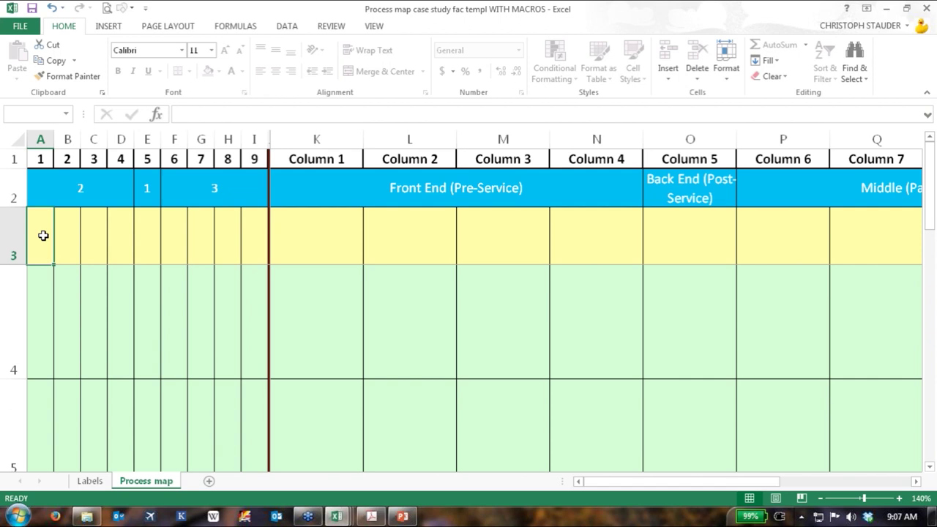
{"action": "type", "text": "1"}
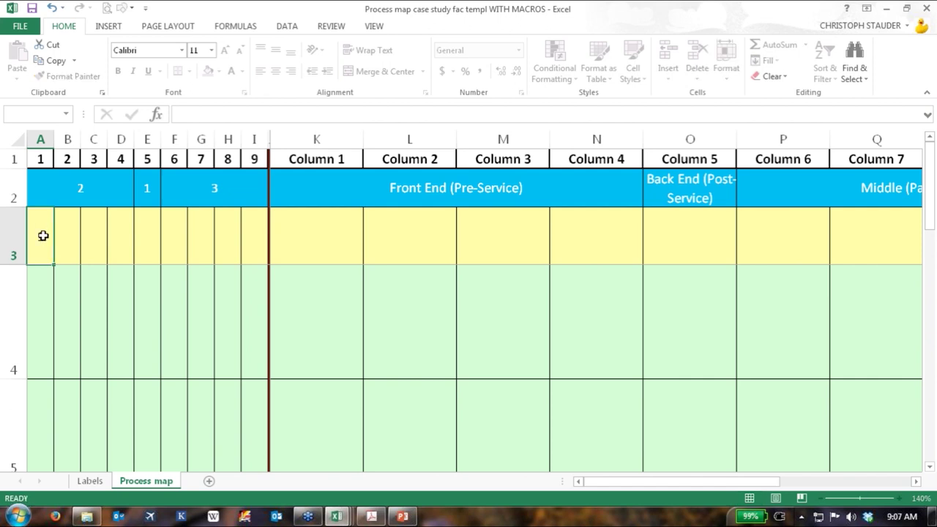
{"action": "key", "text": "Tab"}
{"action": "type", "text": "2"}
{"action": "key", "text": "Tab"}
{"action": "type", "text": "3"}
{"action": "key", "text": "Tab"}
{"action": "type", "text": "4"}
{"action": "key", "text": "Tab"}
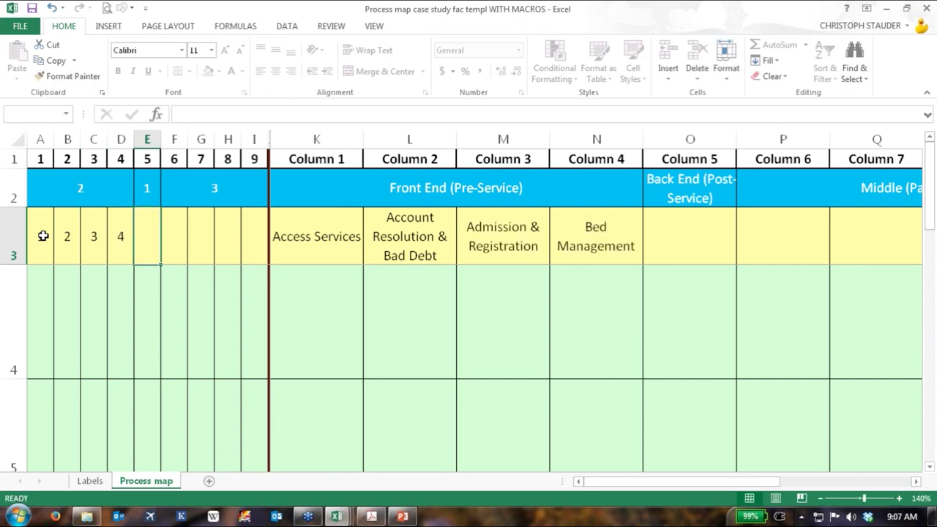
{"action": "type", "text": "5"}
{"action": "key", "text": "Tab"}
{"action": "type", "text": "6"}
{"action": "key", "text": "Tab"}
{"action": "type", "text": "7"}
{"action": "key", "text": "Tab"}
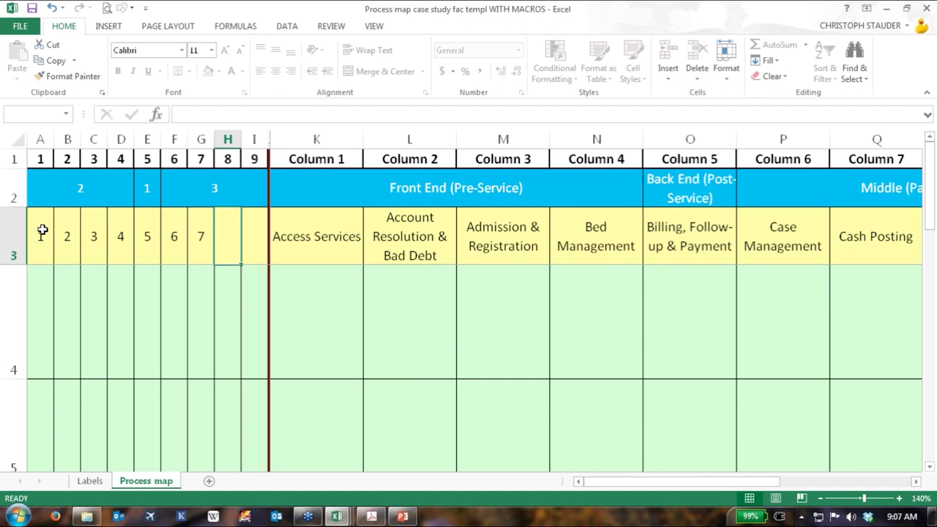
- Enter the detailed process codes 1 through 9 across A4 to I4 in the first green row of the Process map sheet
{"action": "key", "text": "Left"}
{"action": "key", "text": "Left"}
{"action": "key", "text": "Left"}
{"action": "key", "text": "Left"}
{"action": "key", "text": "Left"}
{"action": "key", "text": "Left"}
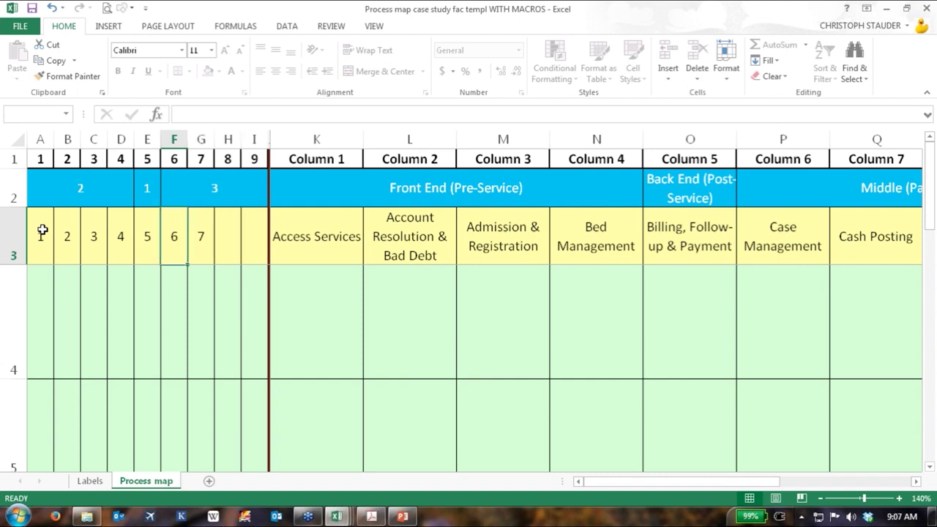
{"action": "key", "text": "Left"}
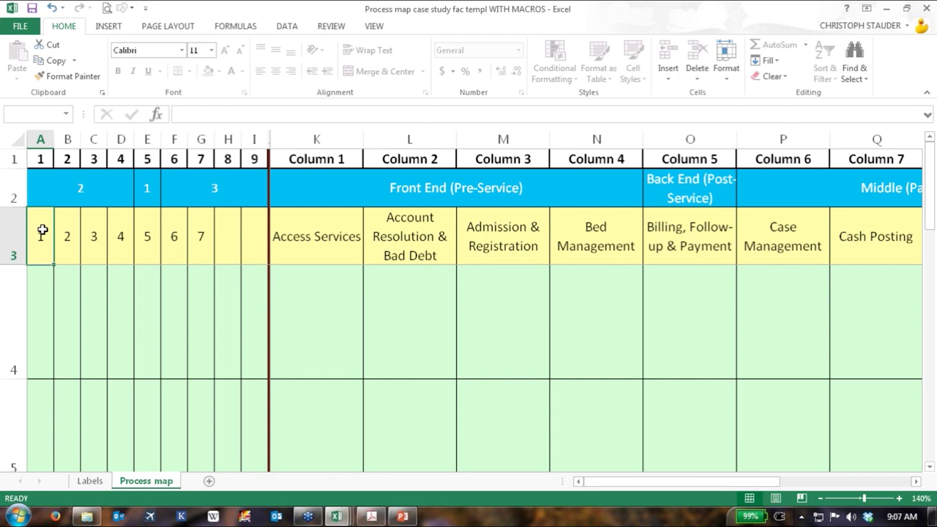
{"action": "key", "text": "Down"}
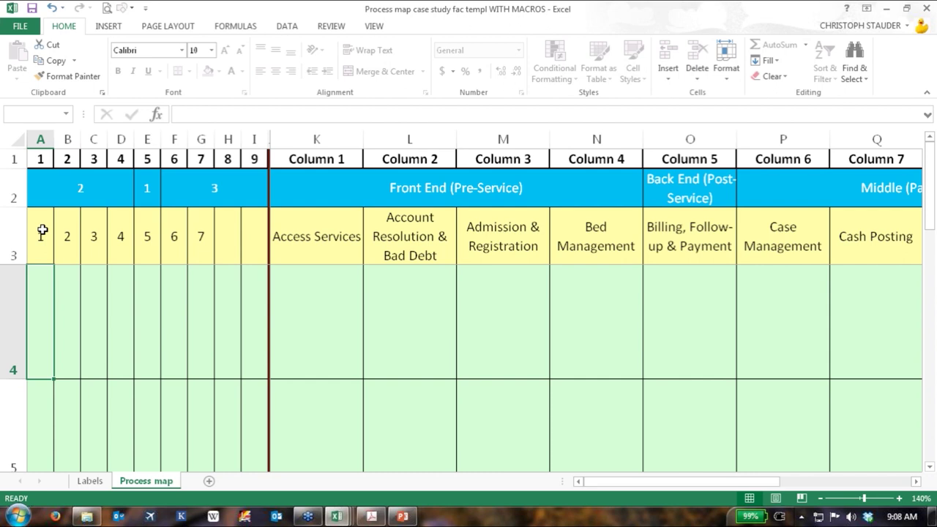
{"action": "type", "text": "1"}
{"action": "key", "text": "Tab"}
{"action": "type", "text": "2"}
{"action": "key", "text": "Tab"}
{"action": "type", "text": "3"}
{"action": "key", "text": "Tab"}
{"action": "type", "text": "4"}
{"action": "key", "text": "Tab"}
{"action": "type", "text": "5"}
{"action": "key", "text": "Tab"}
{"action": "type", "text": "6"}
{"action": "key", "text": "Tab"}
{"action": "type", "text": "7\t8"}
{"action": "key", "text": "Tab"}
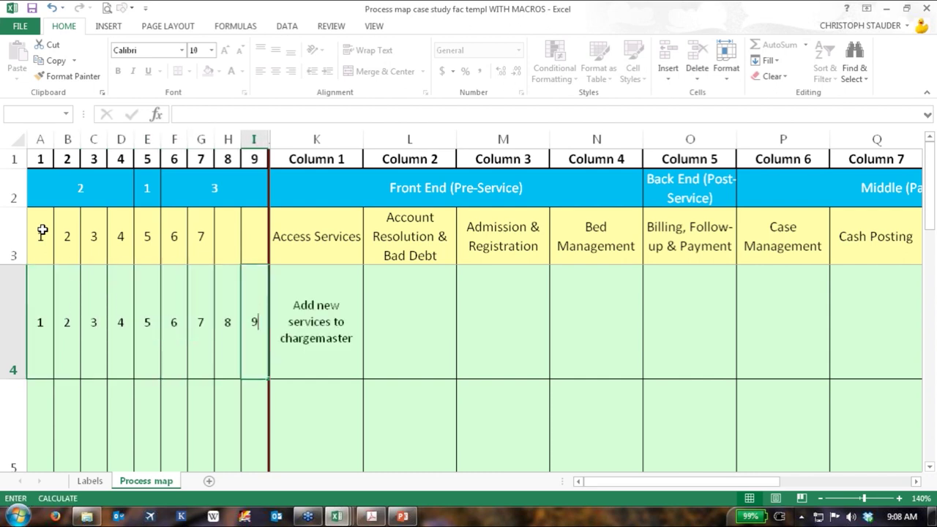
{"action": "type", "text": "9"}
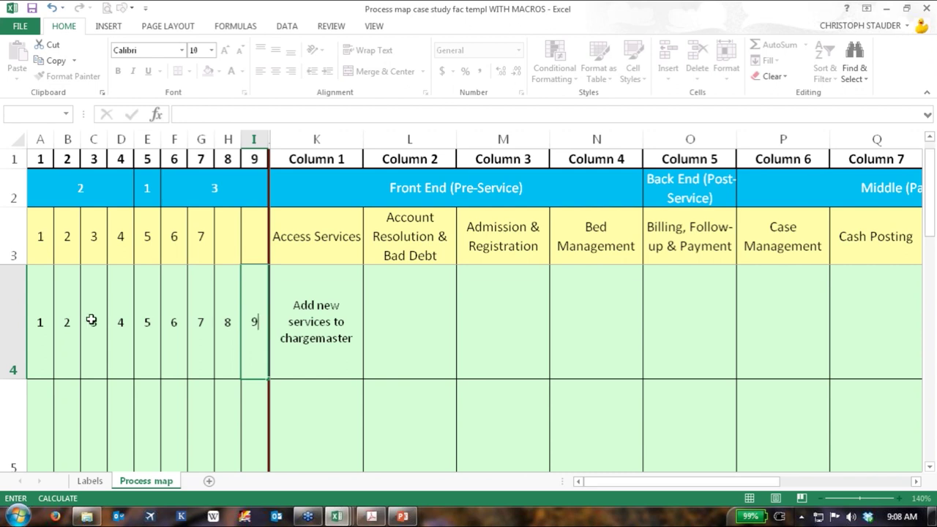
{"action": "key", "text": "Return"}
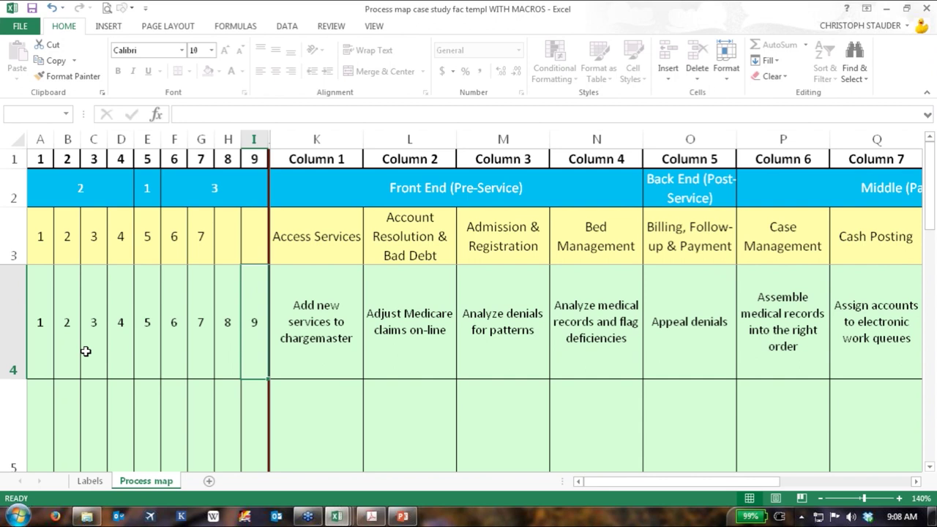
- Close the process map workbook without saving its changes
{"action": "left_click", "coordinate": [926, 8]}
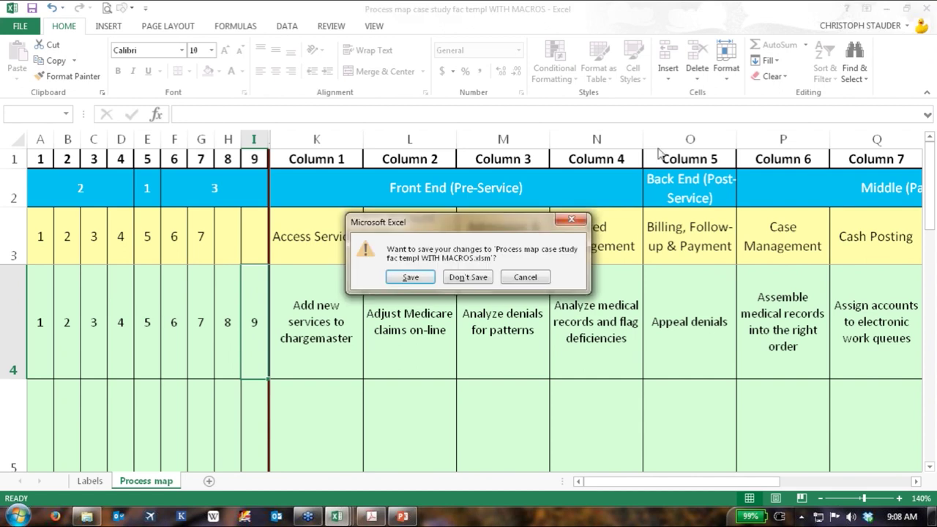
{"action": "left_click", "coordinate": [480, 276]}
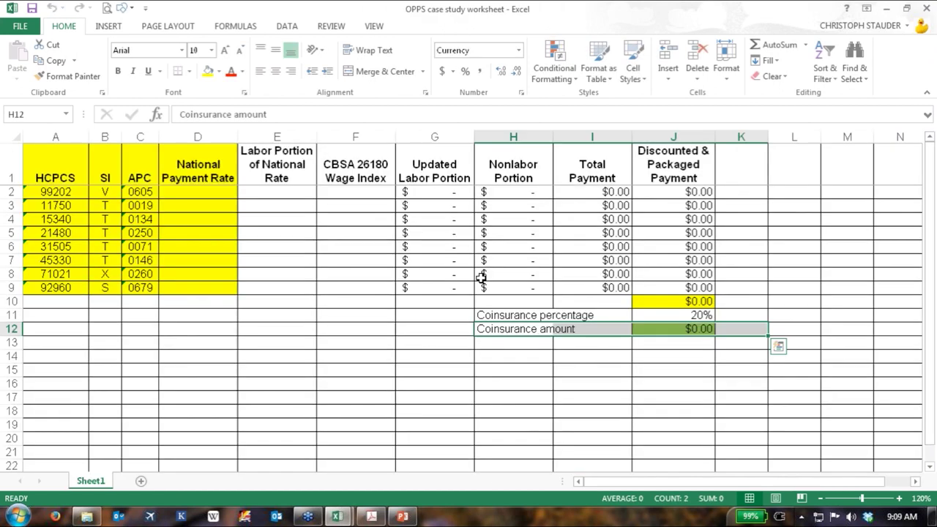
- Switch to the practicum PDF in Adobe Acrobat, find Revenue Cycle Case Study #2 from page 290, and fit the page to the window width
{"action": "left_click", "coordinate": [403, 518]}
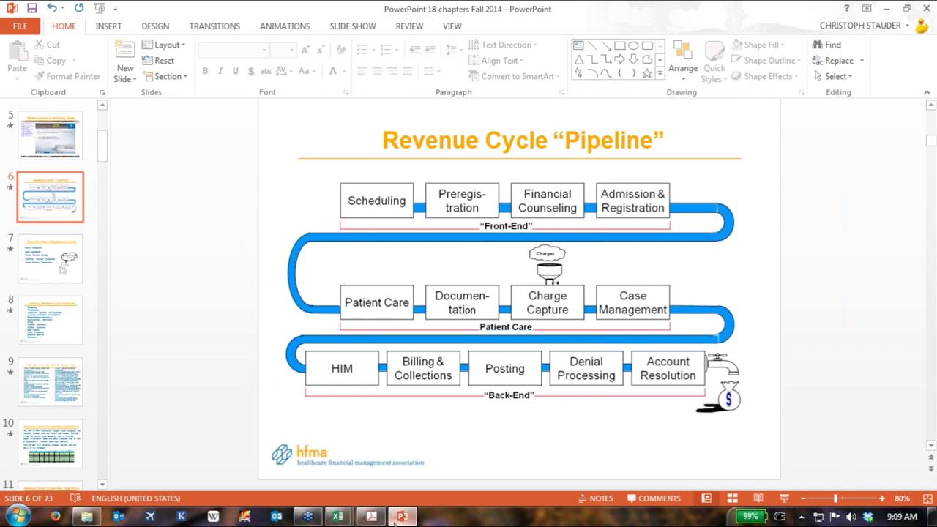
{"action": "left_click", "coordinate": [378, 518]}
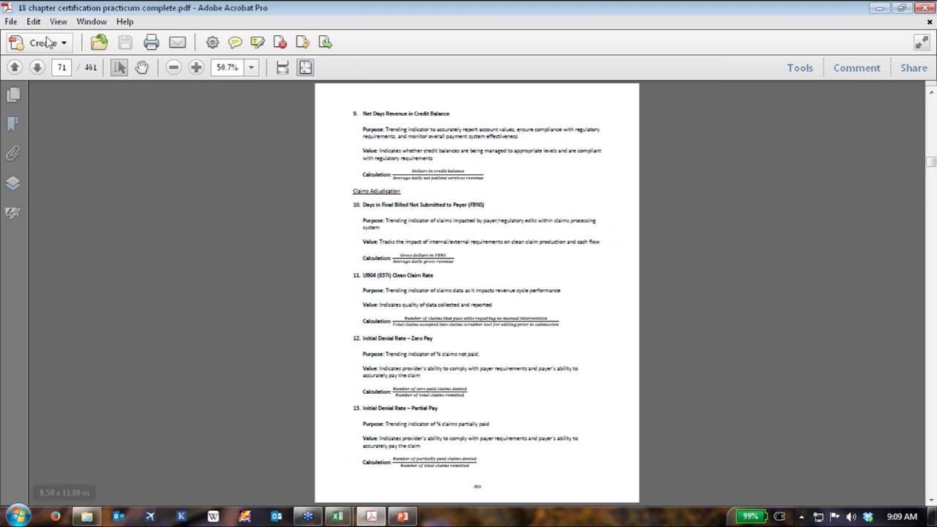
{"action": "left_click", "coordinate": [69, 68]}
{"action": "type", "text": "2"}
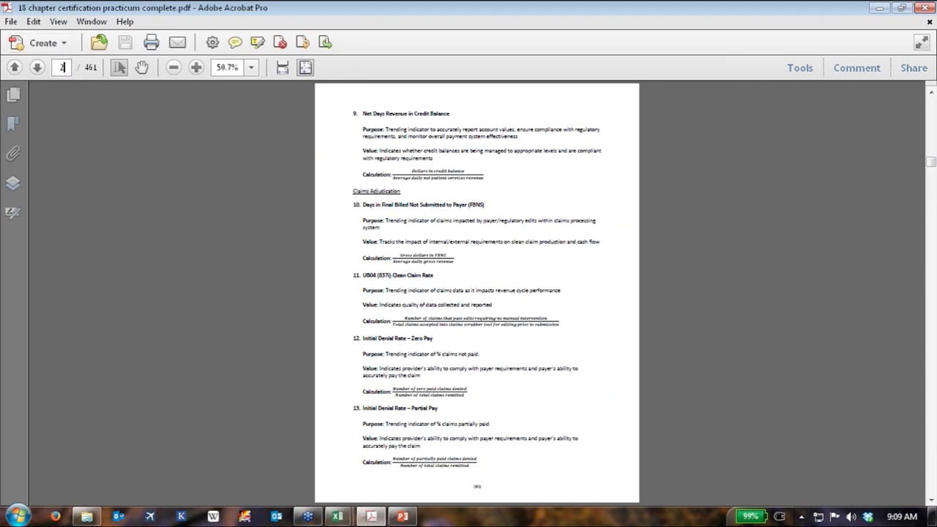
{"action": "type", "text": "90"}
{"action": "key", "text": "Return"}
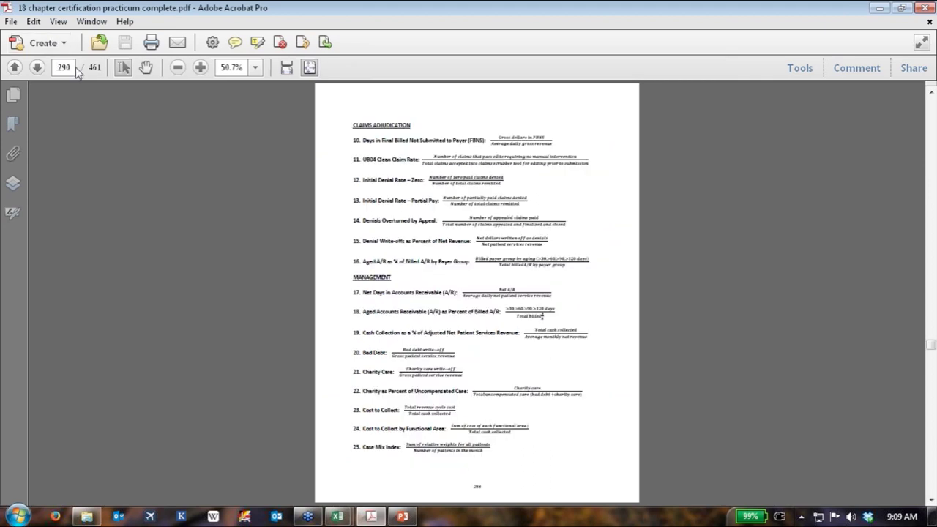
{"action": "scroll", "coordinate": [487, 207], "scroll_direction": "up", "scroll_amount": 1}
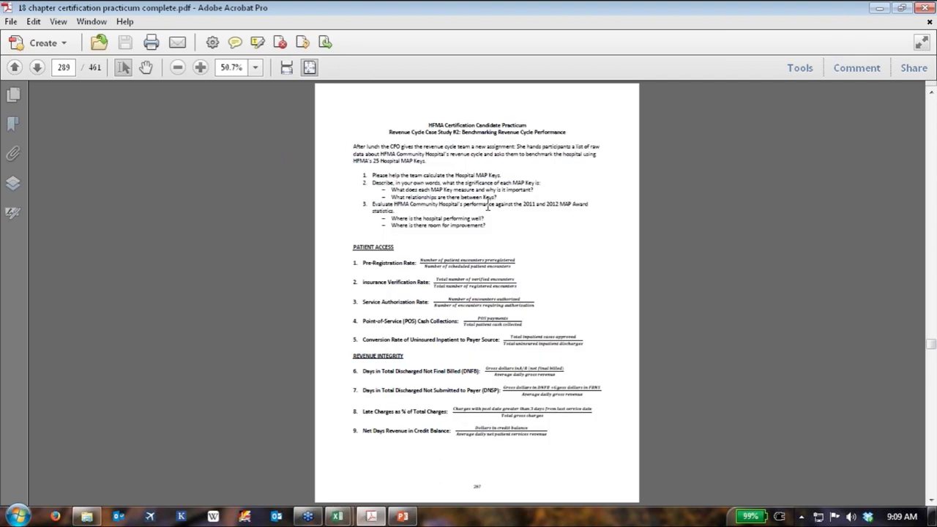
{"action": "left_click", "coordinate": [295, 69]}
{"action": "scroll", "coordinate": [476, 336], "scroll_direction": "down", "scroll_amount": 1}
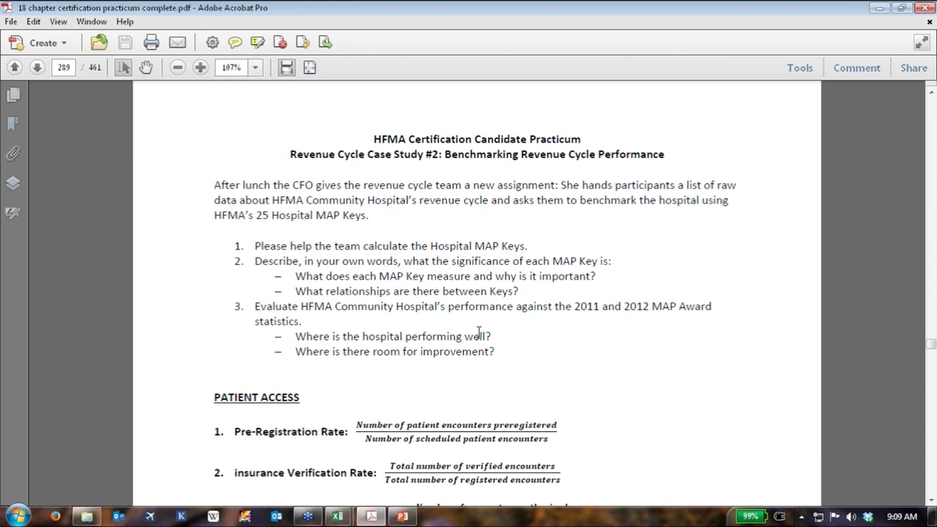
- Examine the remaining MAP Key formulas of Case Study #2 and the raw amounts in its data set on pages 291 and 292
{"action": "scroll", "coordinate": [478, 333], "scroll_direction": "down", "scroll_amount": 10}
{"action": "scroll", "coordinate": [479, 336], "scroll_direction": "down", "scroll_amount": 15}
{"action": "scroll", "coordinate": [481, 329], "scroll_direction": "down", "scroll_amount": 18}
{"action": "scroll", "coordinate": [491, 327], "scroll_direction": "up", "scroll_amount": 4}
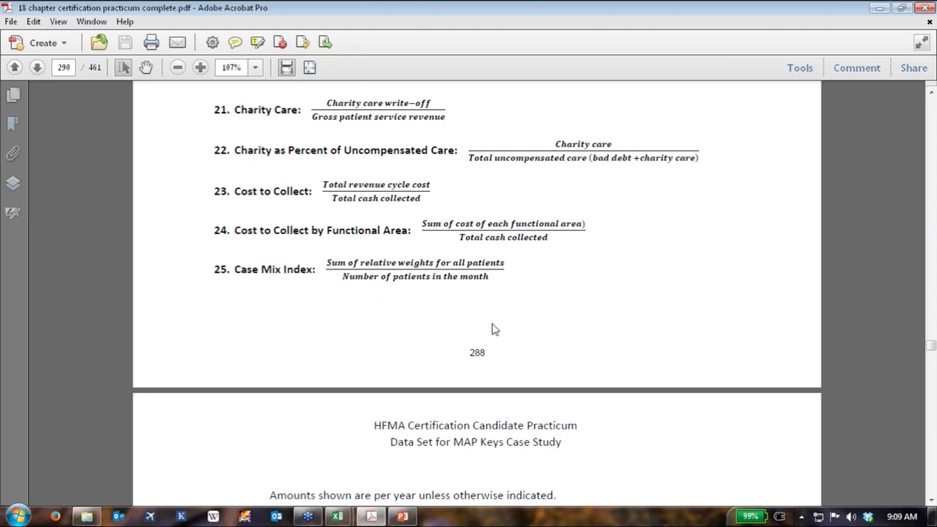
{"action": "scroll", "coordinate": [492, 329], "scroll_direction": "down", "scroll_amount": 8}
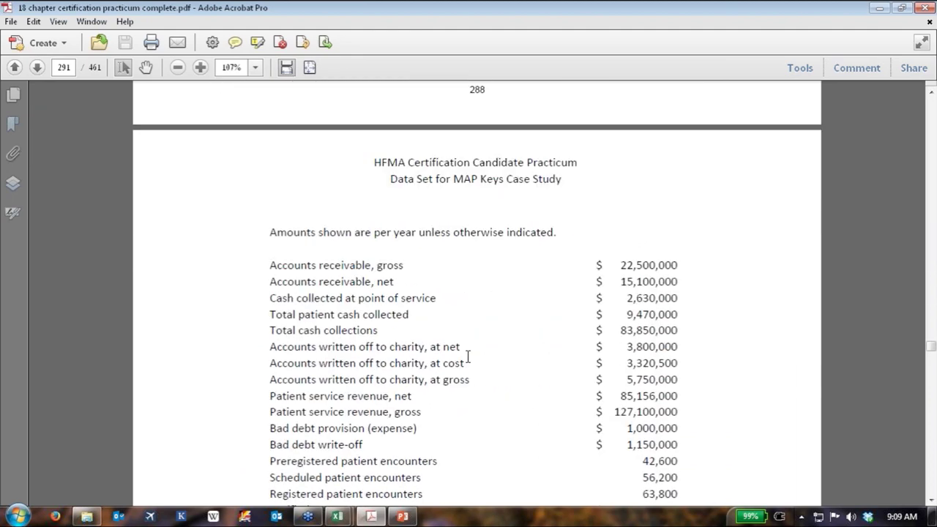
{"action": "scroll", "coordinate": [471, 357], "scroll_direction": "down", "scroll_amount": 3}
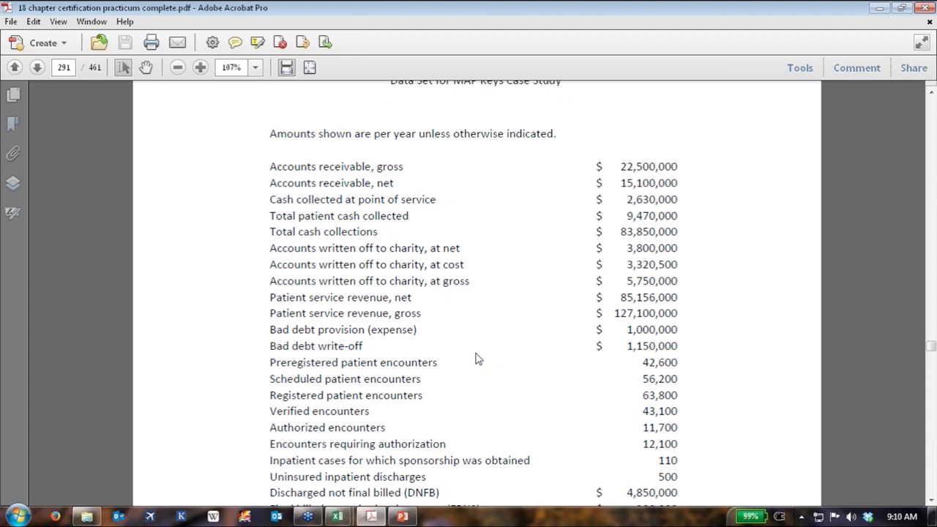
{"action": "scroll", "coordinate": [476, 358], "scroll_direction": "down", "scroll_amount": 2}
{"action": "scroll", "coordinate": [477, 361], "scroll_direction": "down", "scroll_amount": 5}
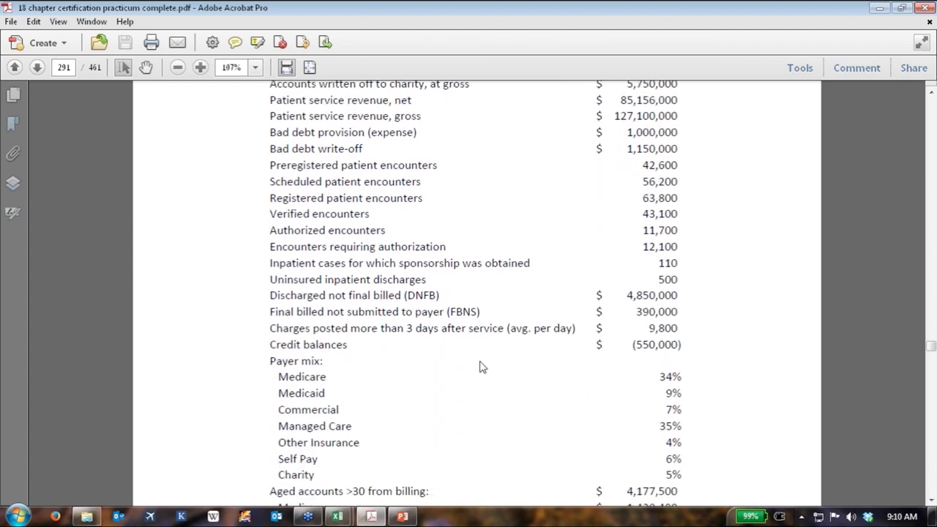
{"action": "scroll", "coordinate": [482, 367], "scroll_direction": "down", "scroll_amount": 11}
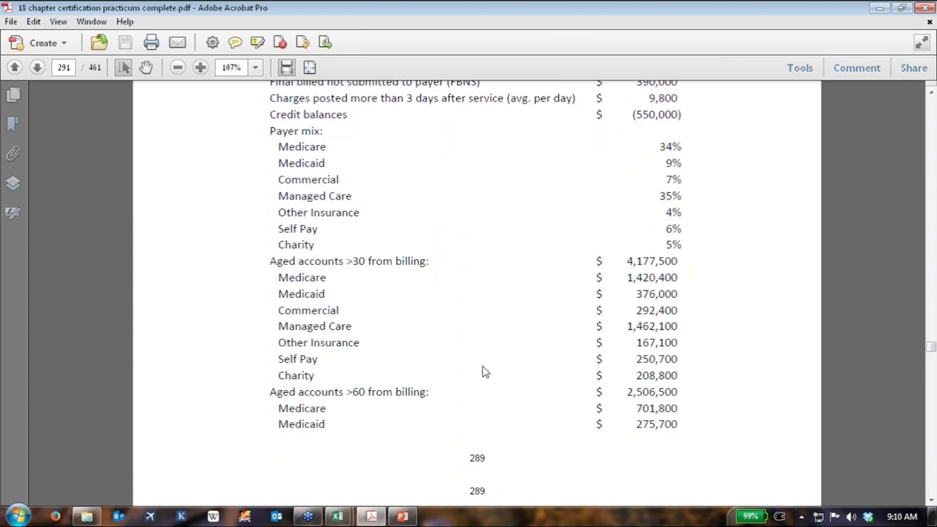
{"action": "scroll", "coordinate": [484, 371], "scroll_direction": "down", "scroll_amount": 14}
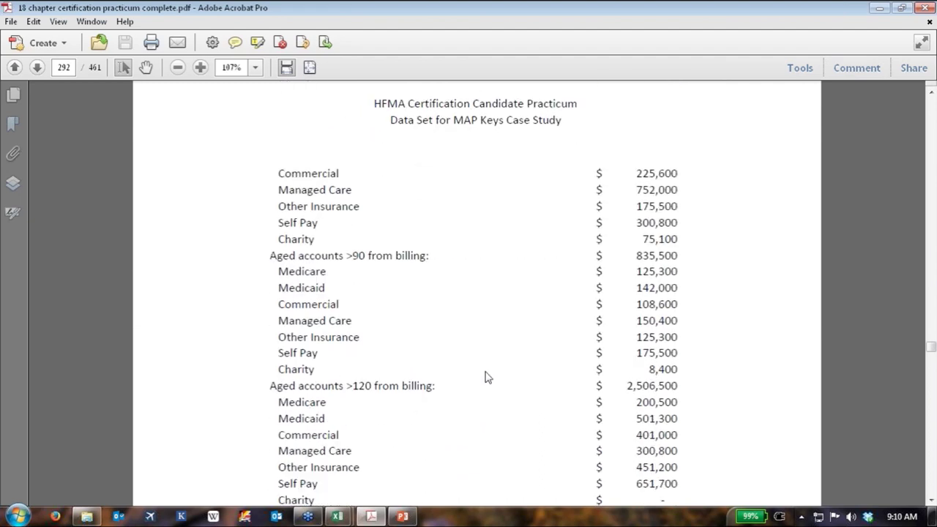
{"action": "scroll", "coordinate": [488, 377], "scroll_direction": "down", "scroll_amount": 4}
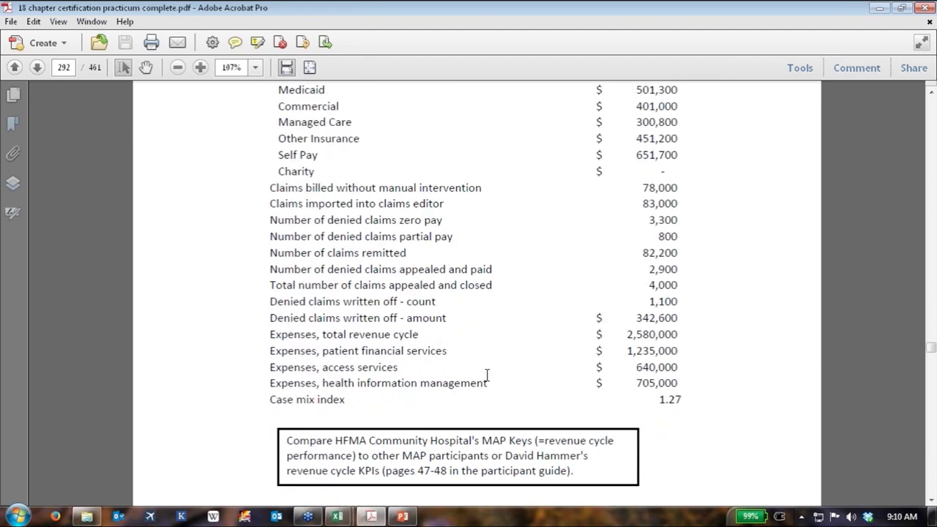
- Go to page 370 and look through the model solution to the Revenue Cycle Process Map case study
{"action": "left_click", "coordinate": [65, 68]}
{"action": "type", "text": "370"}
{"action": "key", "text": "Return"}
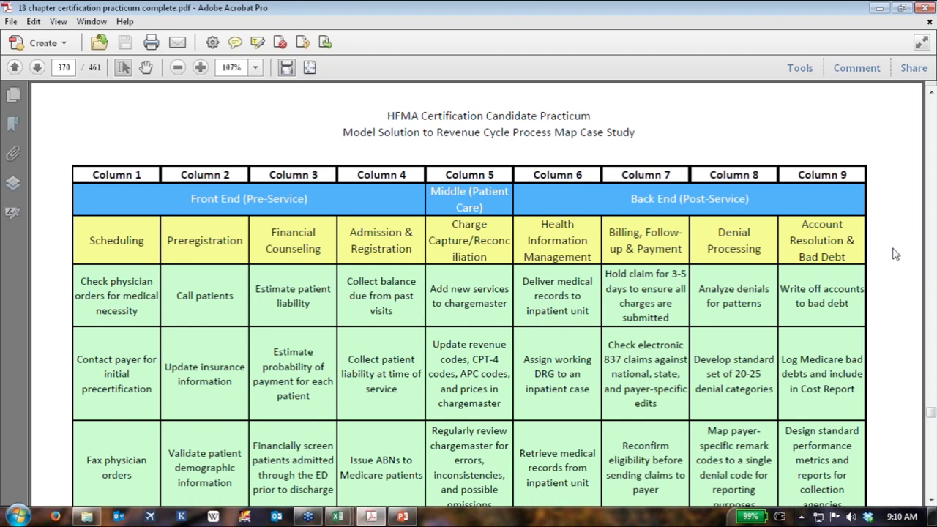
{"action": "scroll", "coordinate": [895, 253], "scroll_direction": "down", "scroll_amount": 20}
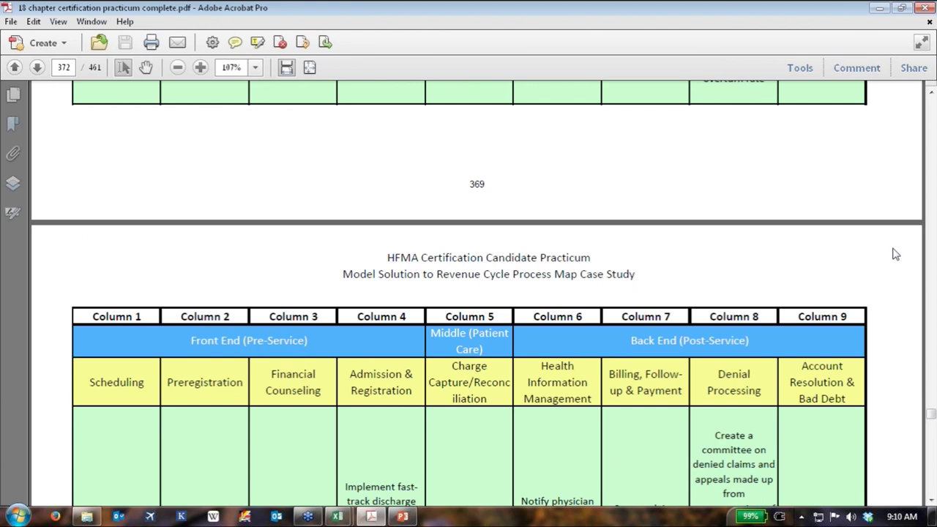
{"action": "scroll", "coordinate": [896, 253], "scroll_direction": "down", "scroll_amount": 15}
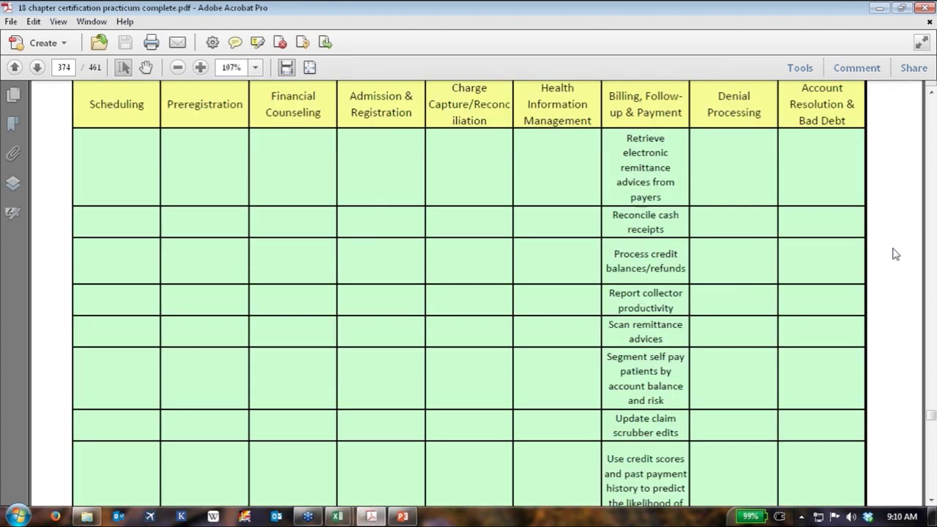
{"action": "scroll", "coordinate": [896, 253], "scroll_direction": "down", "scroll_amount": 10}
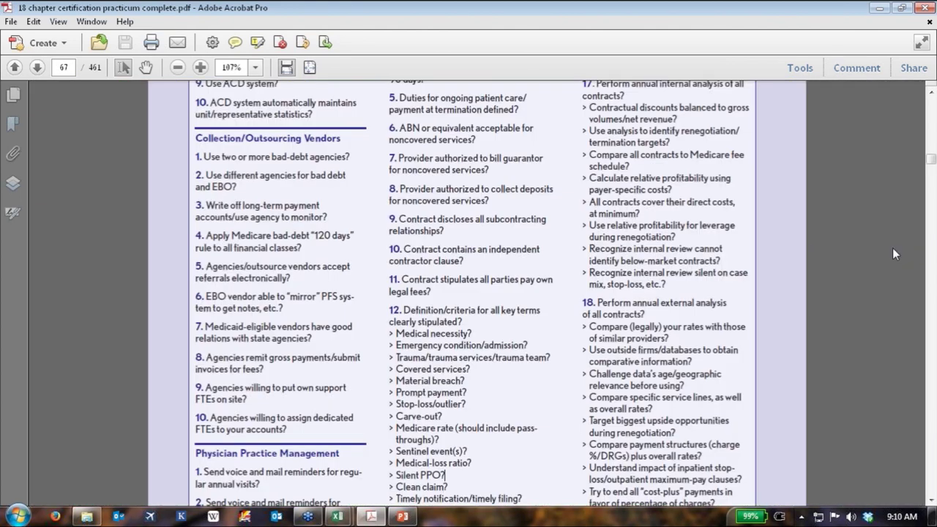
{"action": "scroll", "coordinate": [893, 254], "scroll_direction": "up", "scroll_amount": 10}
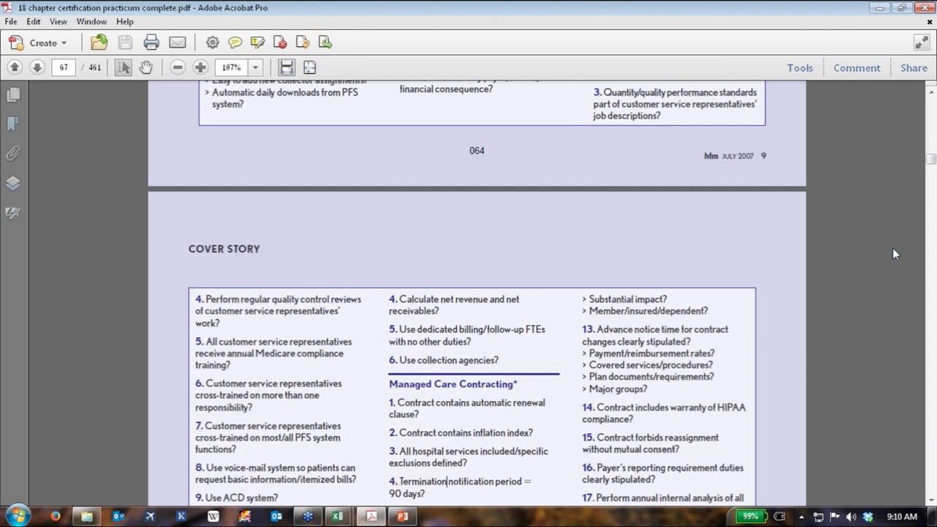
- Go to page 380 with the OPPS model solution, and go back from there to the MAP Keys Case Study Model Solution on page 377
{"action": "left_click", "coordinate": [67, 67]}
{"action": "type", "text": "380"}
{"action": "key", "text": "Return"}
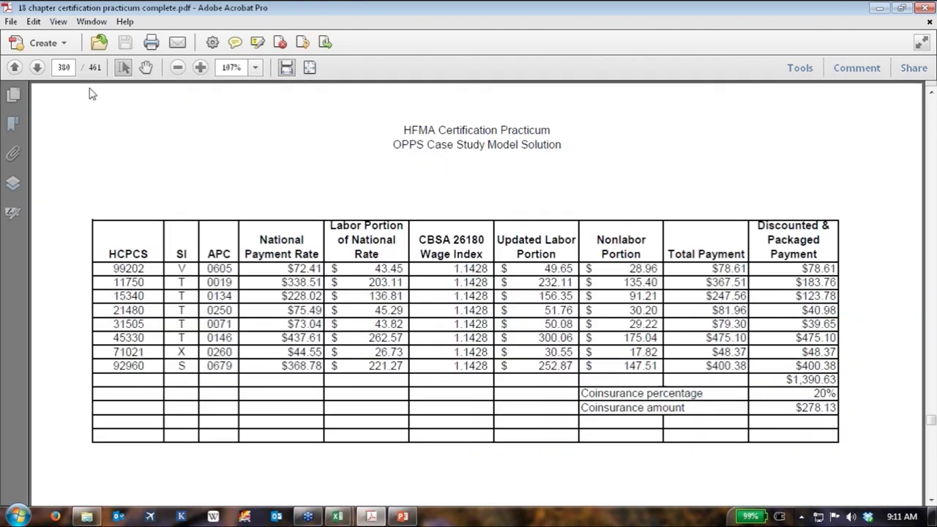
{"action": "scroll", "coordinate": [91, 94], "scroll_direction": "up", "scroll_amount": 15}
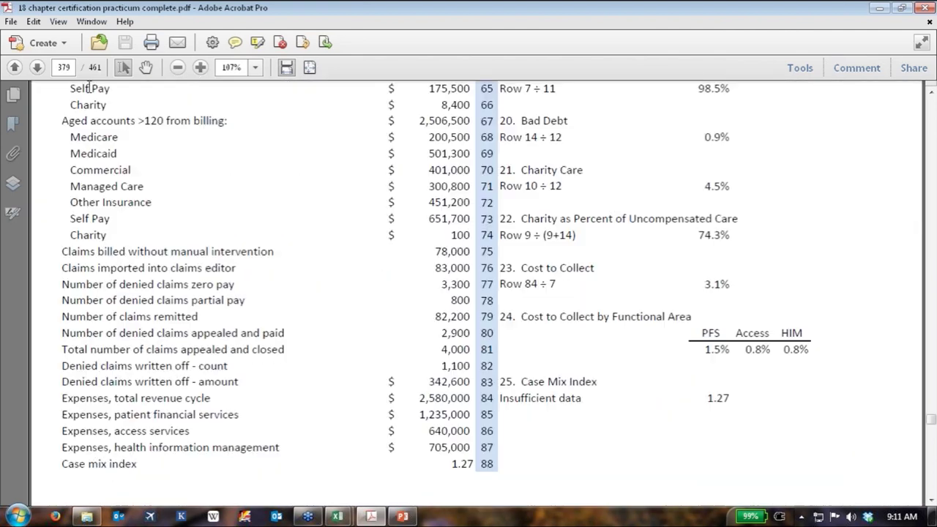
{"action": "scroll", "coordinate": [543, 300], "scroll_direction": "up", "scroll_amount": 5}
{"action": "scroll", "coordinate": [543, 304], "scroll_direction": "up", "scroll_amount": 6}
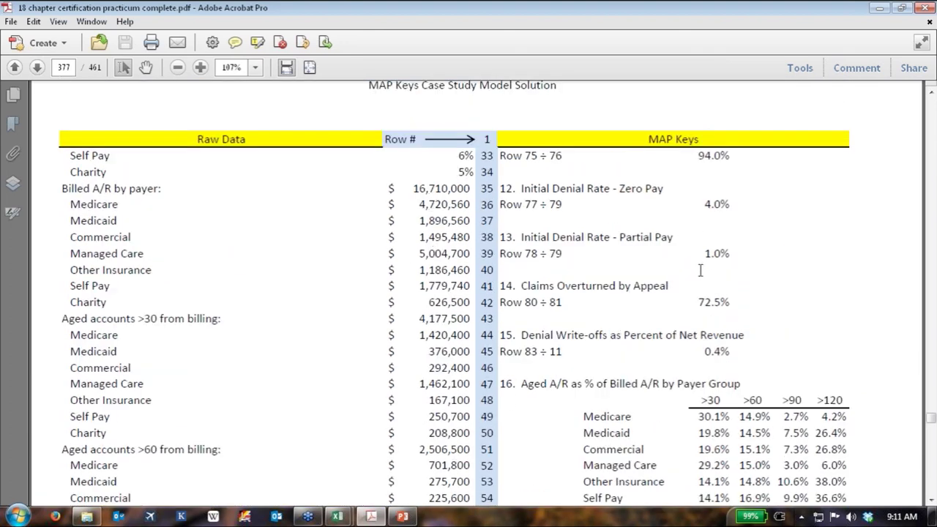
- Examine the calculations for MAP Keys 12 to 18 on page 377, including aged A/R by payer group
{"action": "scroll", "coordinate": [718, 459], "scroll_direction": "down", "scroll_amount": 2}
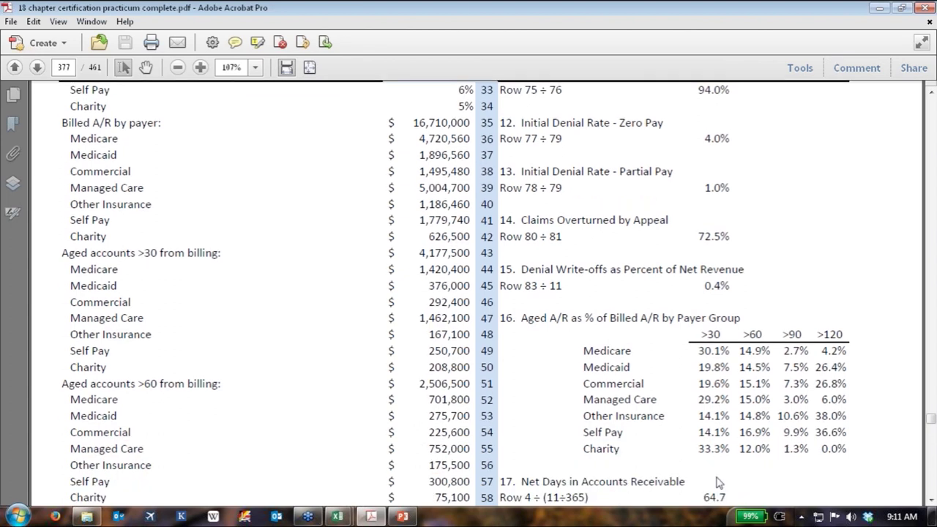
{"action": "scroll", "coordinate": [713, 478], "scroll_direction": "down", "scroll_amount": 2}
{"action": "scroll", "coordinate": [707, 474], "scroll_direction": "down", "scroll_amount": 2}
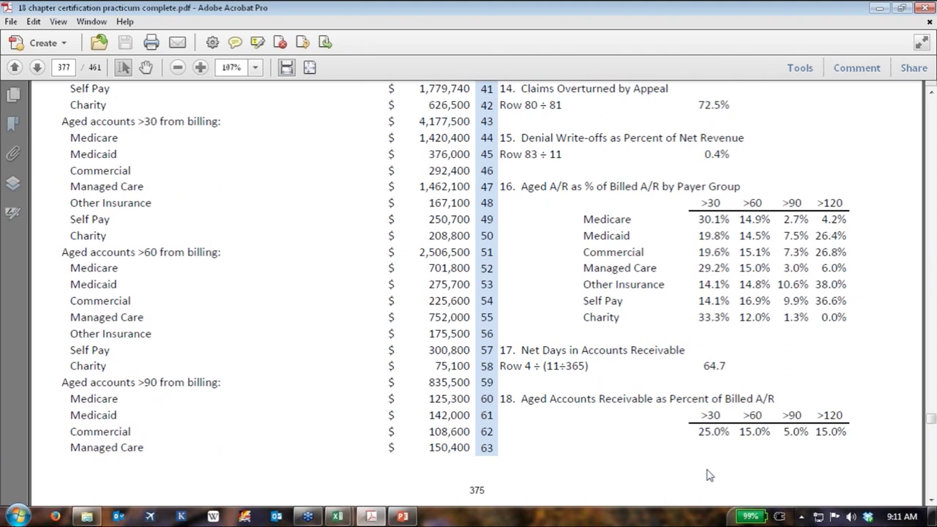
{"action": "scroll", "coordinate": [708, 476], "scroll_direction": "down", "scroll_amount": 1}
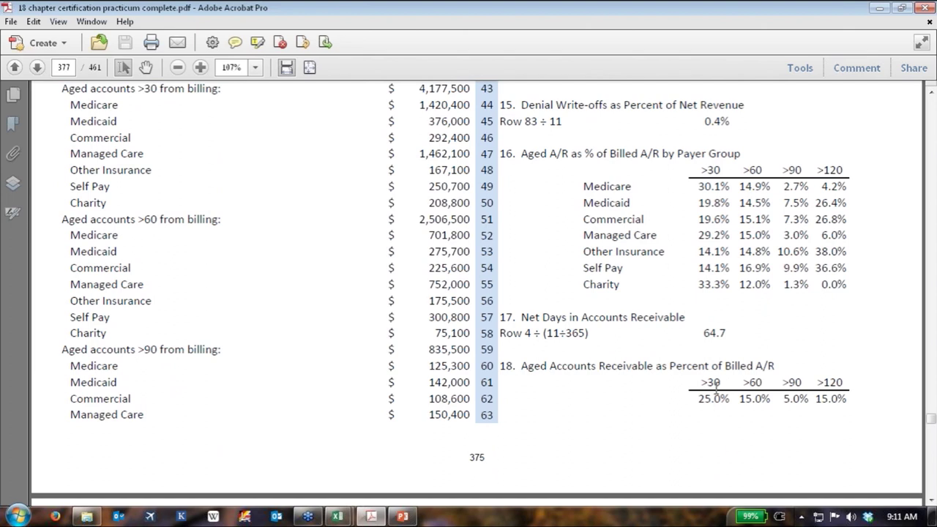
{"action": "scroll", "coordinate": [709, 396], "scroll_direction": "up", "scroll_amount": 3}
{"action": "scroll", "coordinate": [709, 397], "scroll_direction": "up", "scroll_amount": 2}
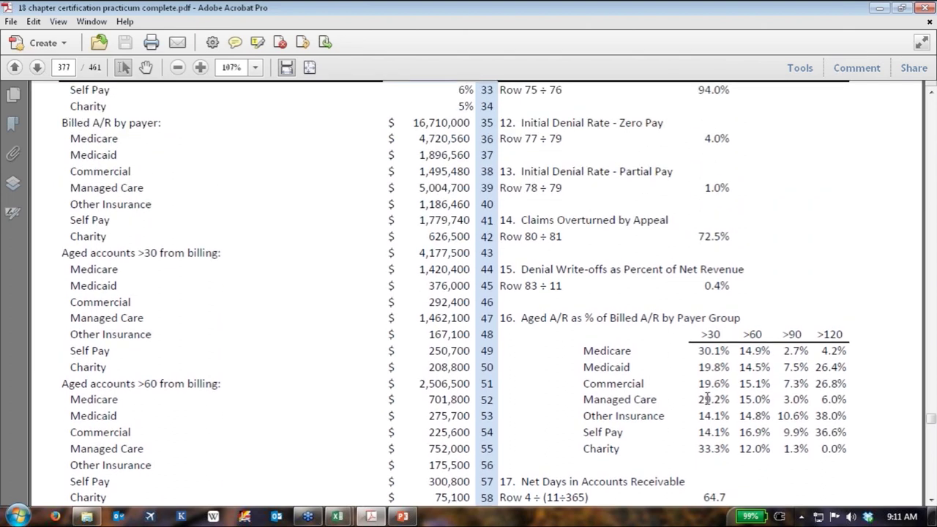
{"action": "scroll", "coordinate": [706, 395], "scroll_direction": "up", "scroll_amount": 1}
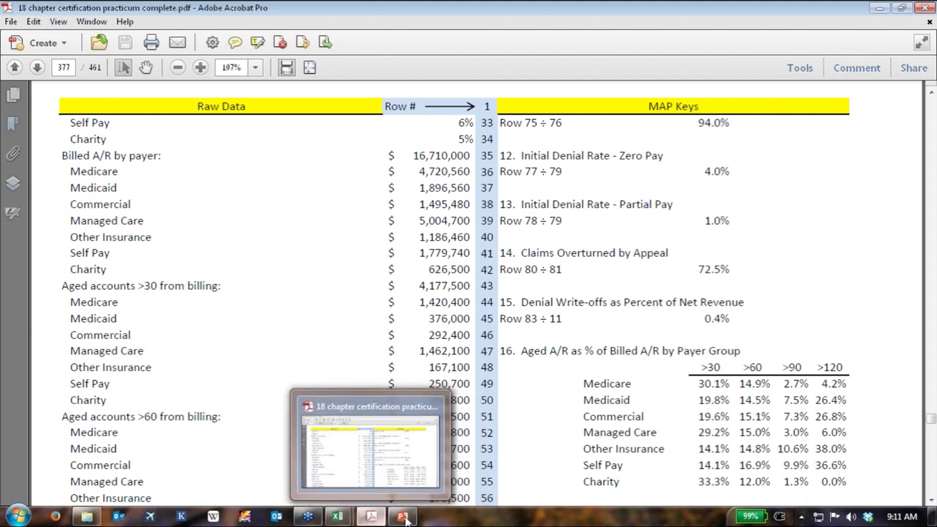
- Switch to the PowerPoint 18 chapters Fall 2014 presentation
{"action": "mouse_move", "coordinate": [410, 519]}
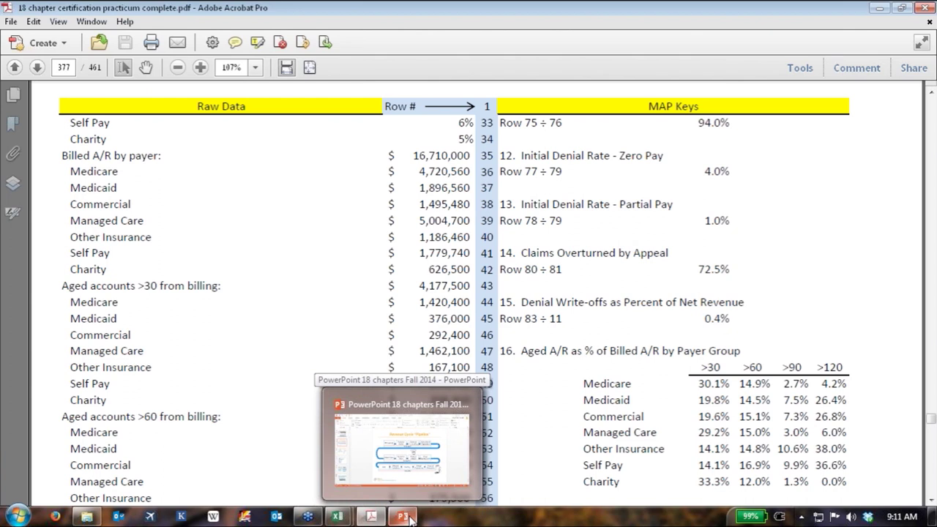